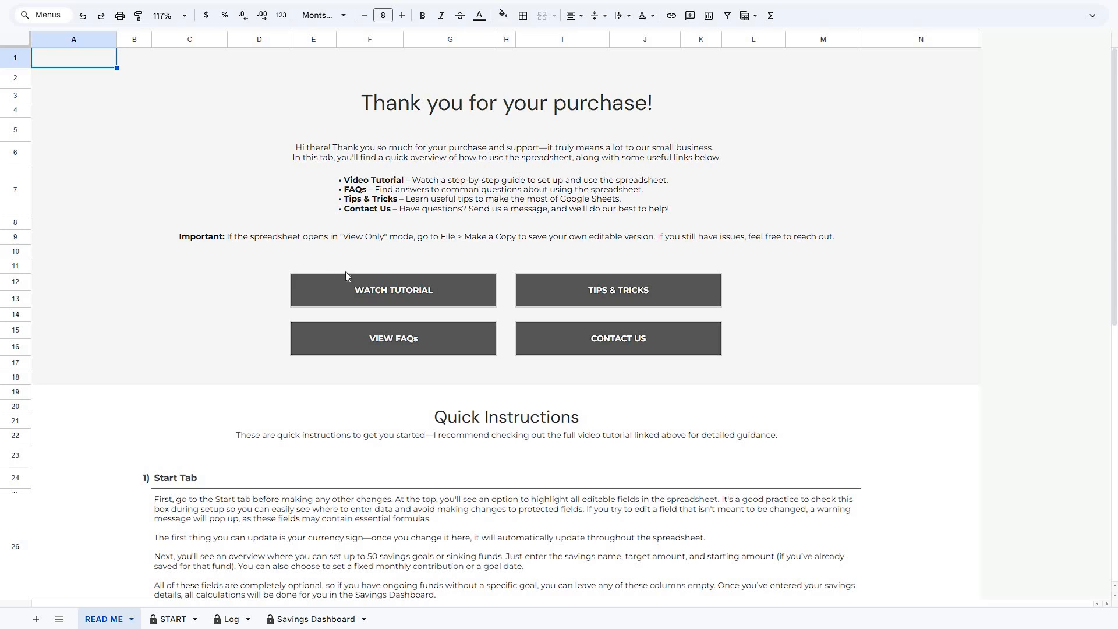
- Review the READ ME sheet's link buttons, quick instructions, important information and the New Template link
{"action": "left_click", "coordinate": [371, 292]}
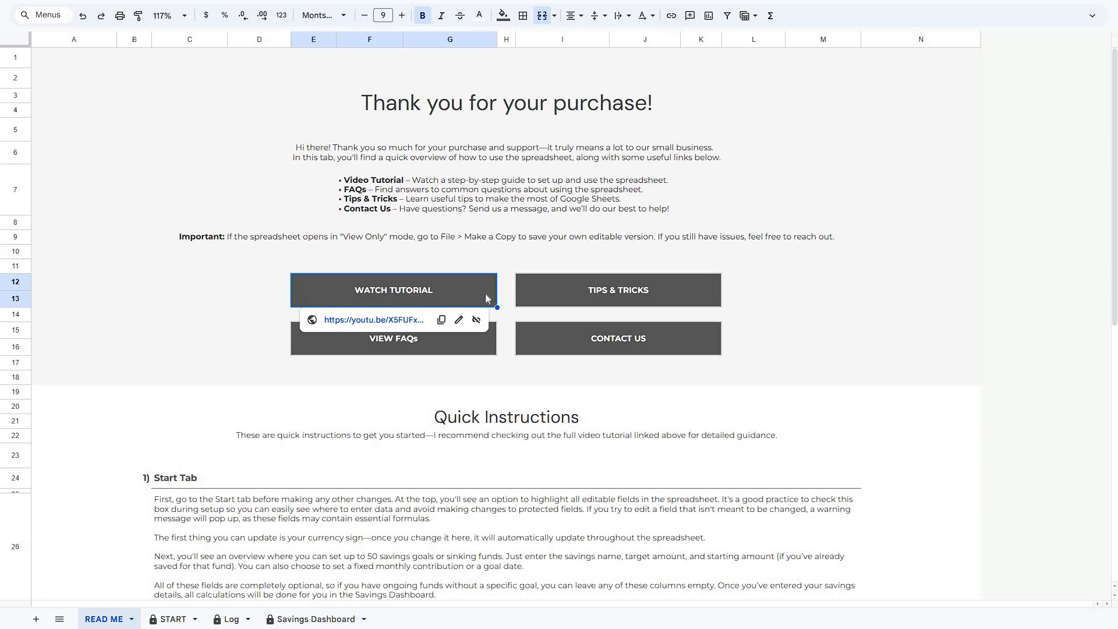
{"action": "left_click", "coordinate": [537, 288]}
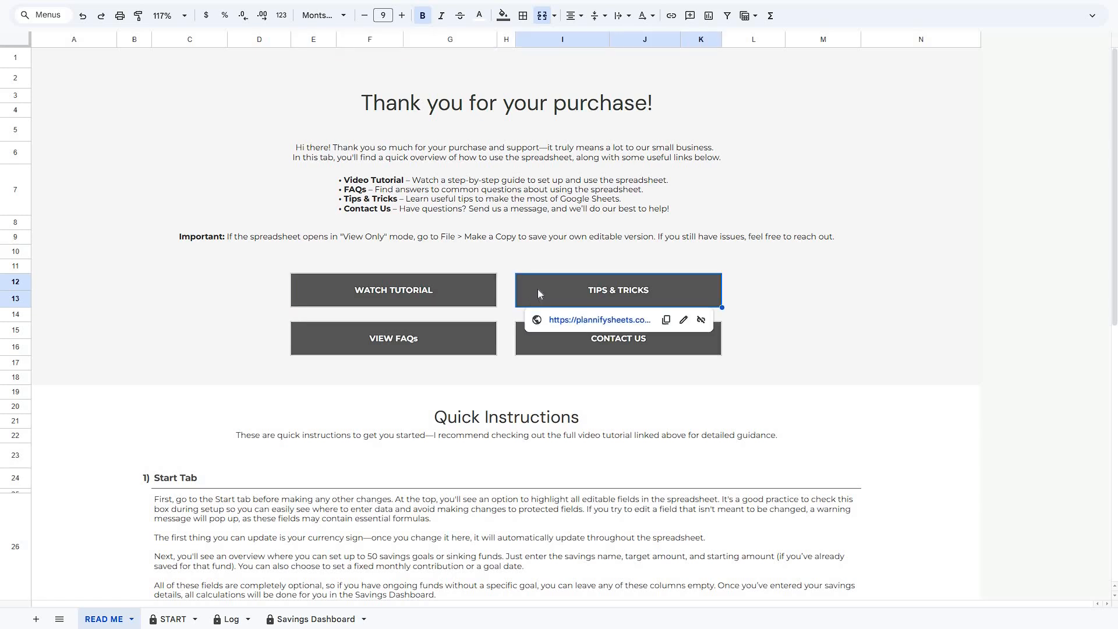
{"action": "left_click", "coordinate": [466, 335]}
{"action": "left_click", "coordinate": [540, 337]}
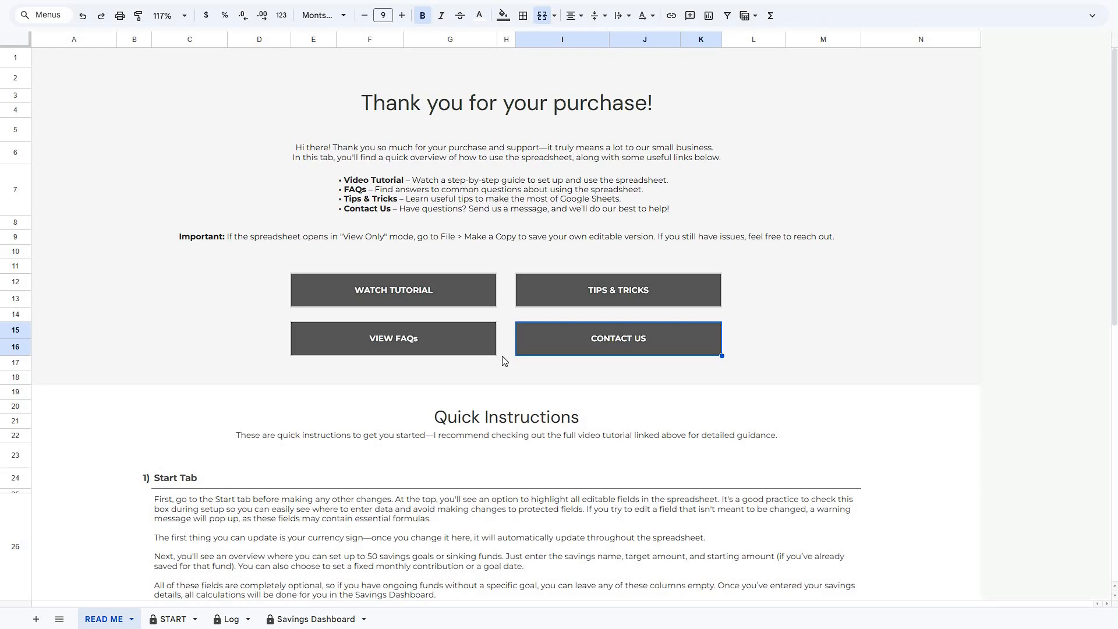
{"action": "scroll", "coordinate": [504, 360], "scroll_direction": "down", "scroll_amount": 5}
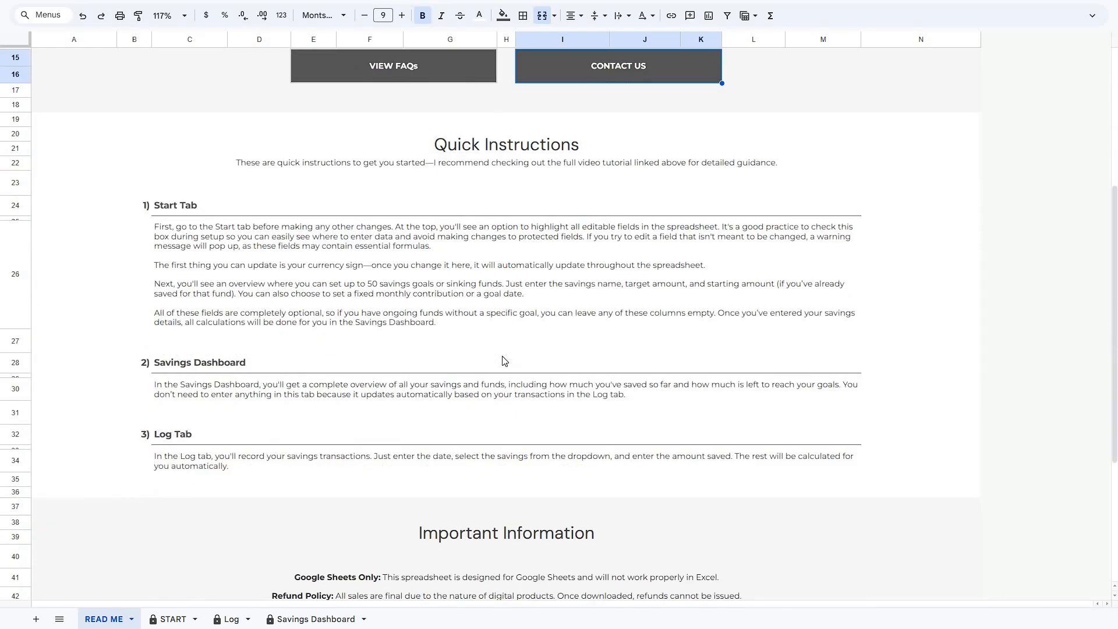
{"action": "scroll", "coordinate": [502, 356], "scroll_direction": "down", "scroll_amount": 4}
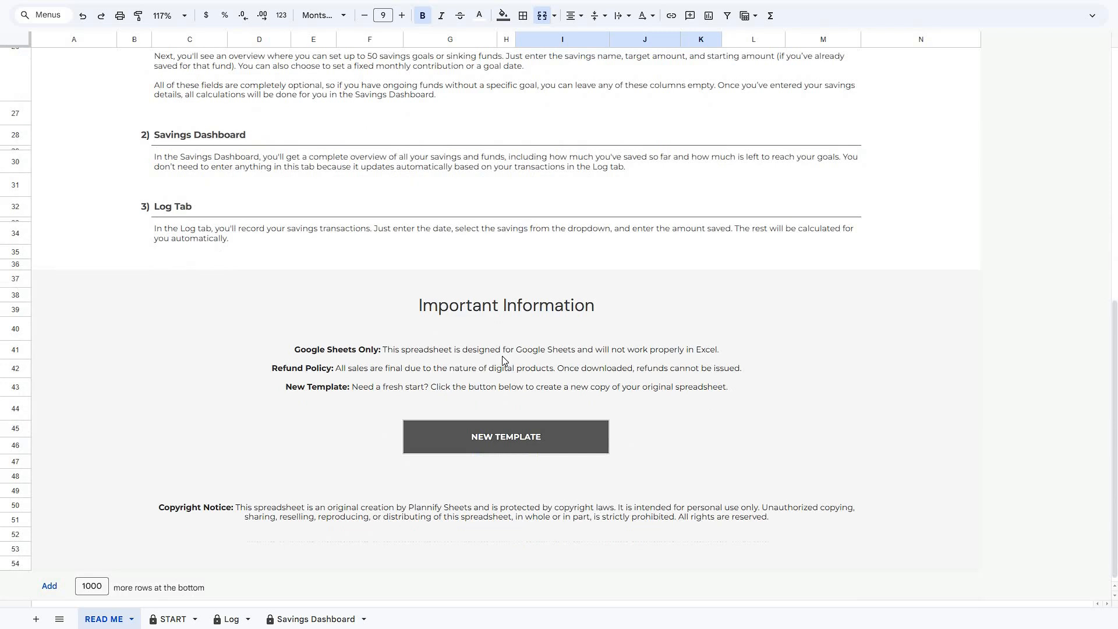
{"action": "left_click", "coordinate": [492, 436]}
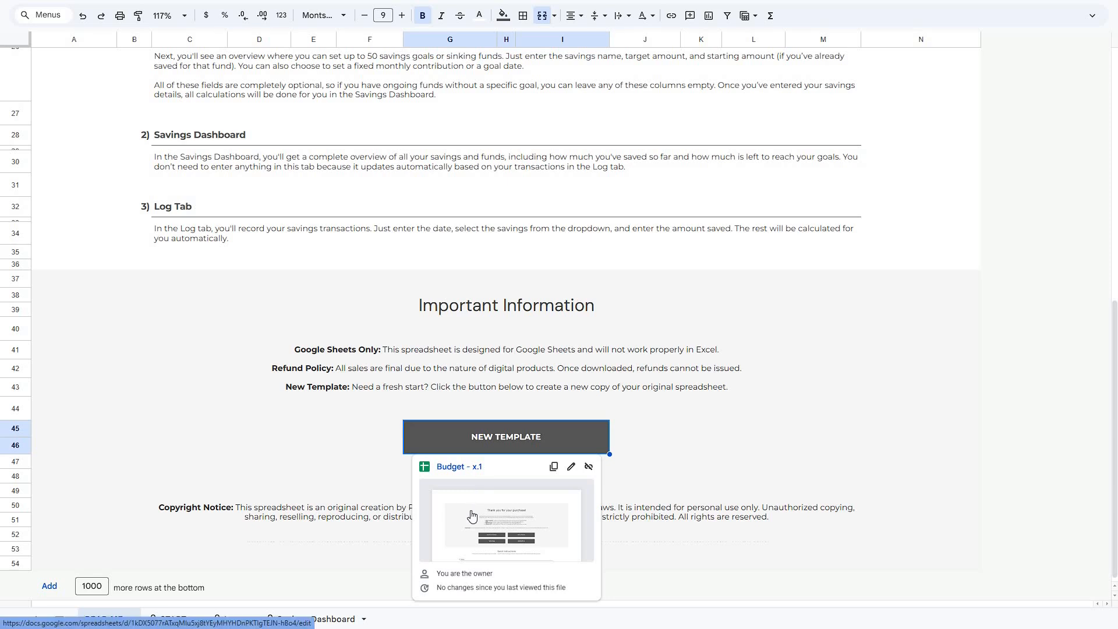
{"action": "left_click", "coordinate": [323, 430]}
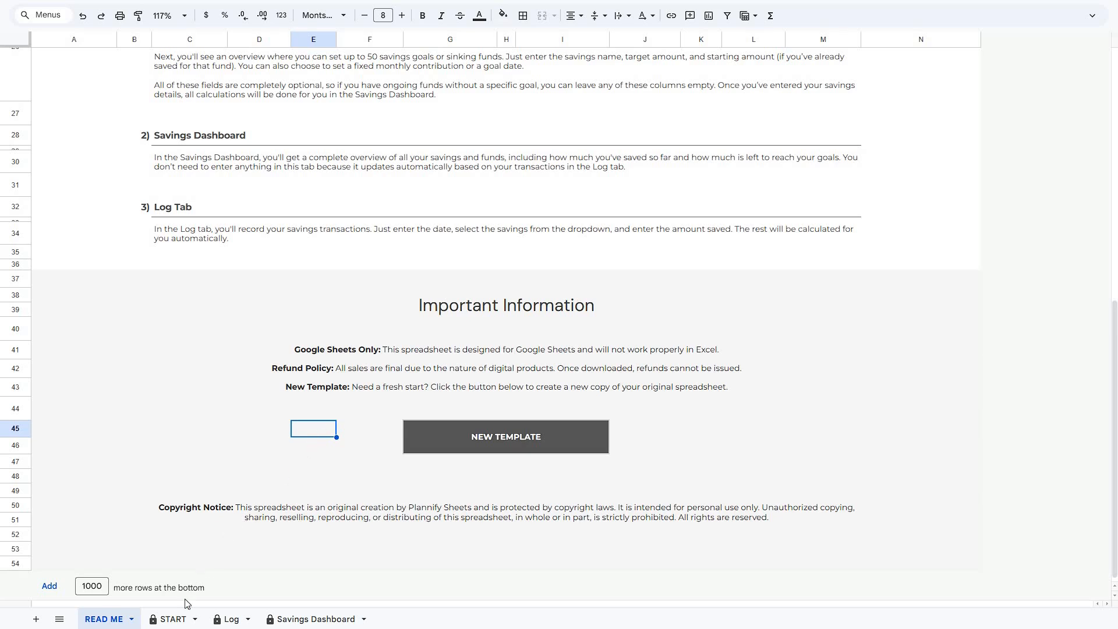
- On the START sheet, turn on the option that highlights all editable fields in light orange
{"action": "left_click", "coordinate": [180, 617]}
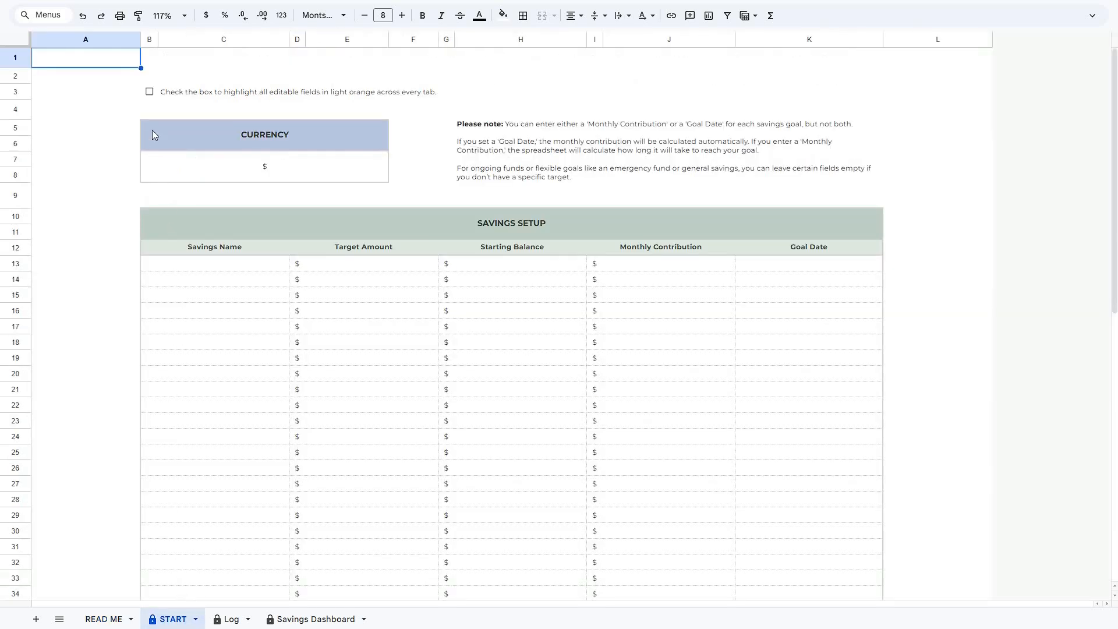
{"action": "left_click", "coordinate": [149, 92]}
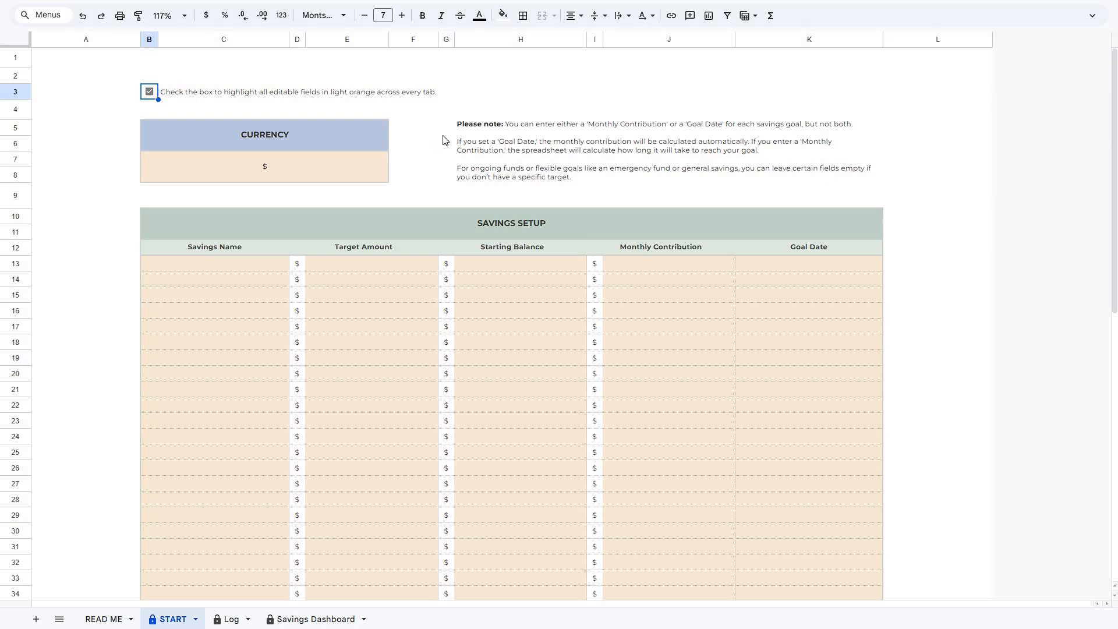
- Try to edit the protected empty cell H3 above the notes on the START sheet
{"action": "left_click", "coordinate": [503, 96]}
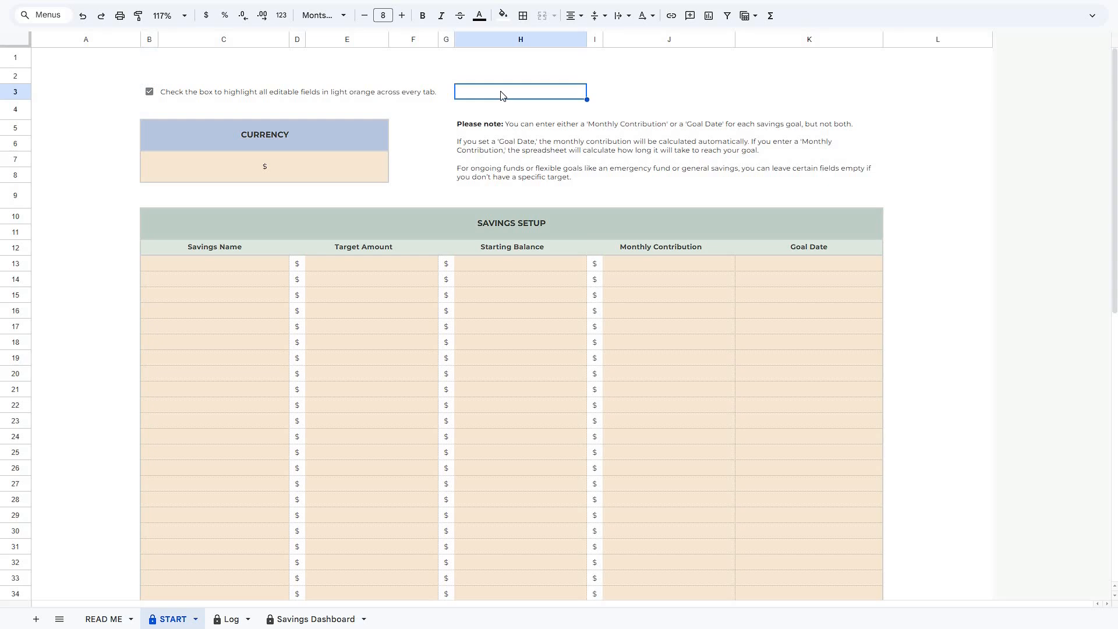
{"action": "double_click", "coordinate": [503, 96]}
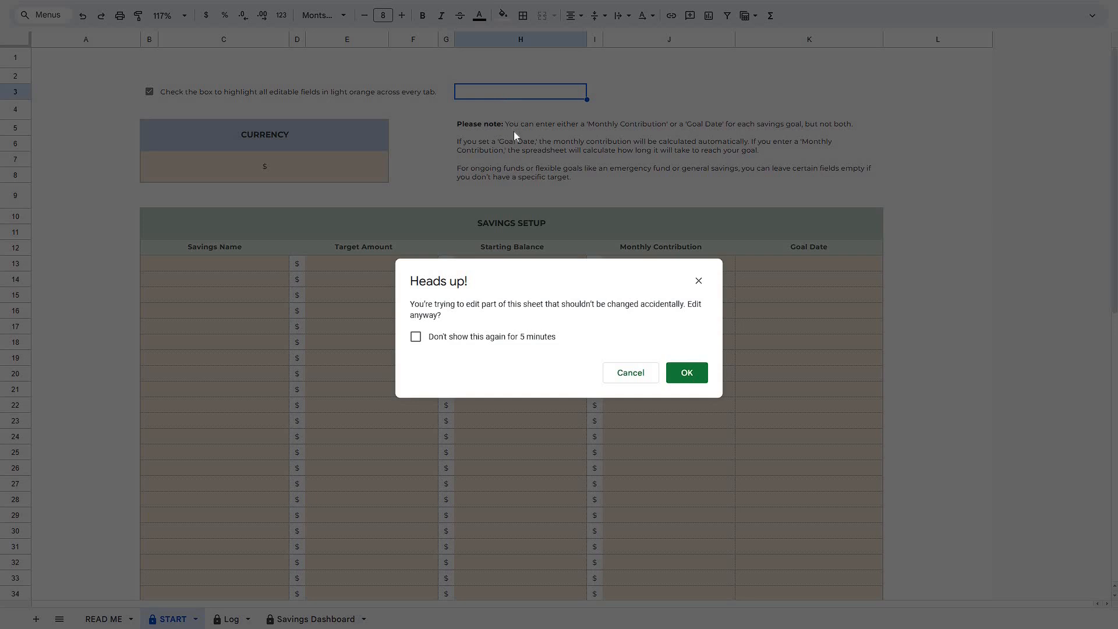
{"action": "left_click", "coordinate": [623, 381]}
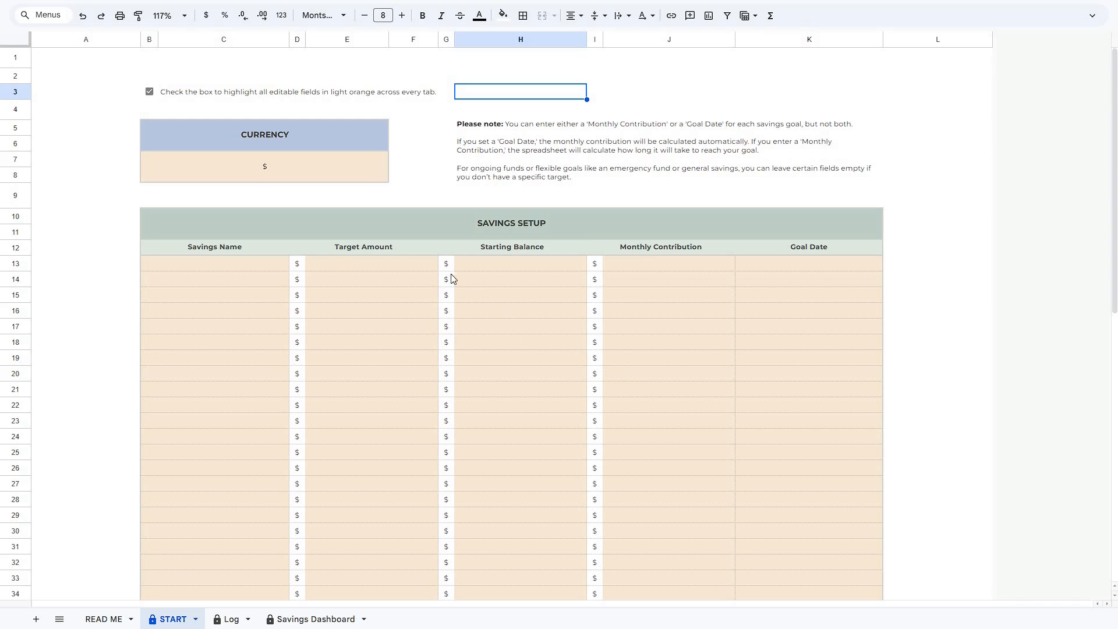
{"action": "left_click", "coordinate": [374, 173]}
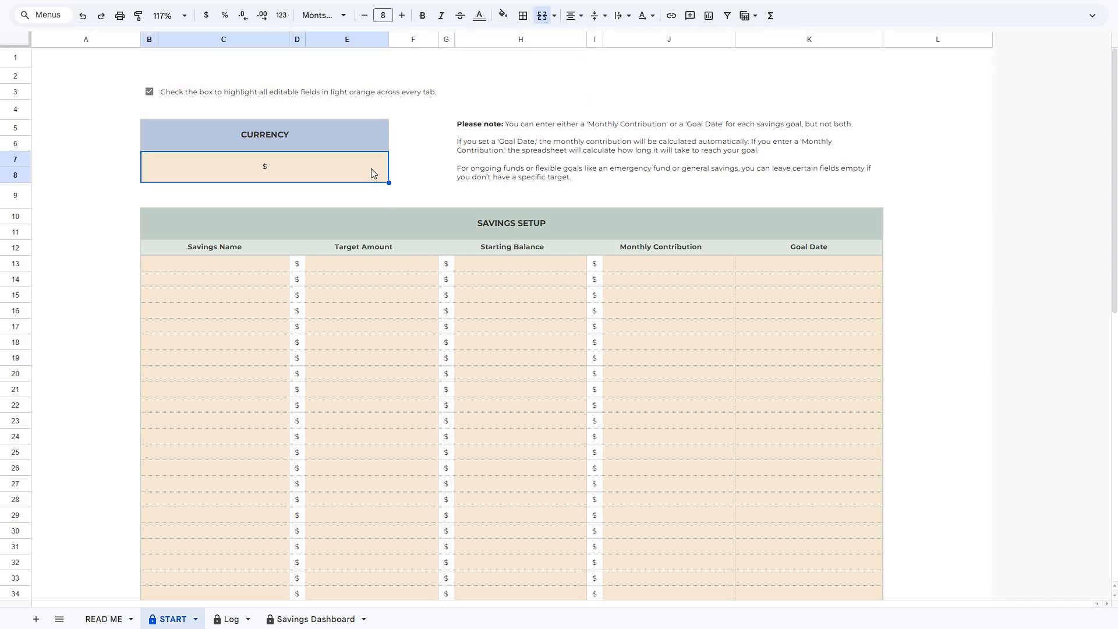
{"action": "double_click", "coordinate": [374, 173]}
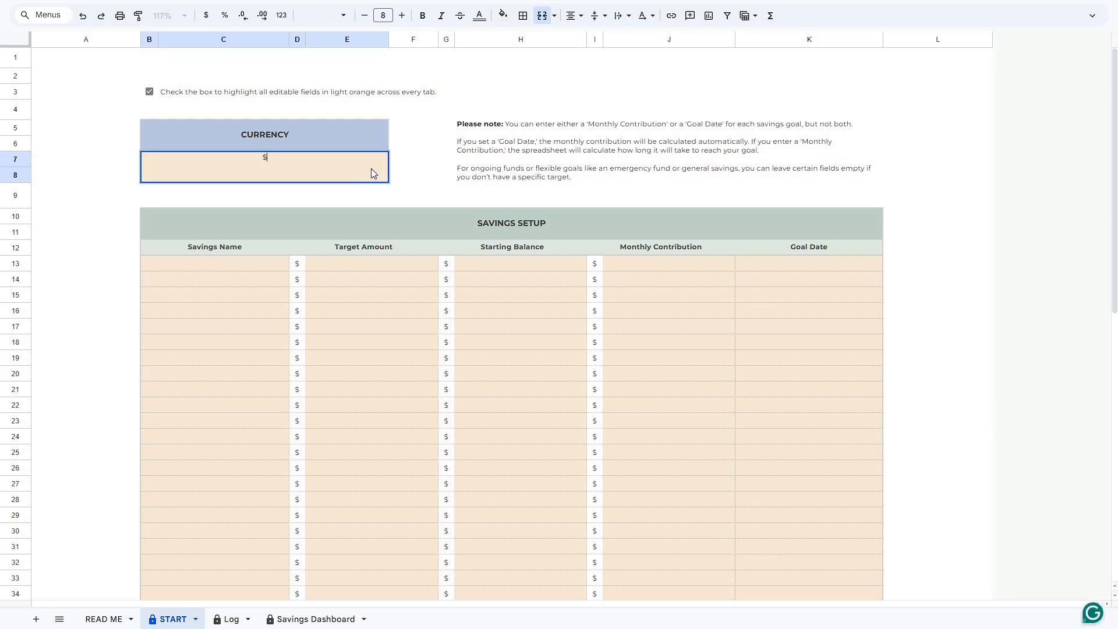
{"action": "key", "text": "Escape"}
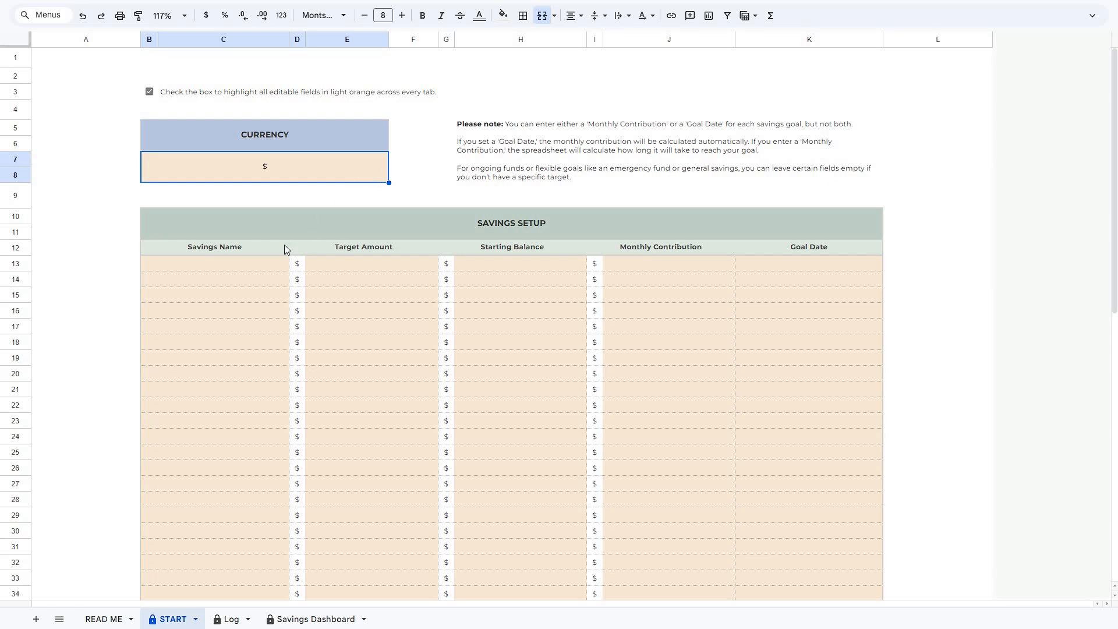
- Enter the savings names Wedding, Car and Emergency Fund in rows 13 to 15 of the Savings Setup table
{"action": "left_click", "coordinate": [272, 265]}
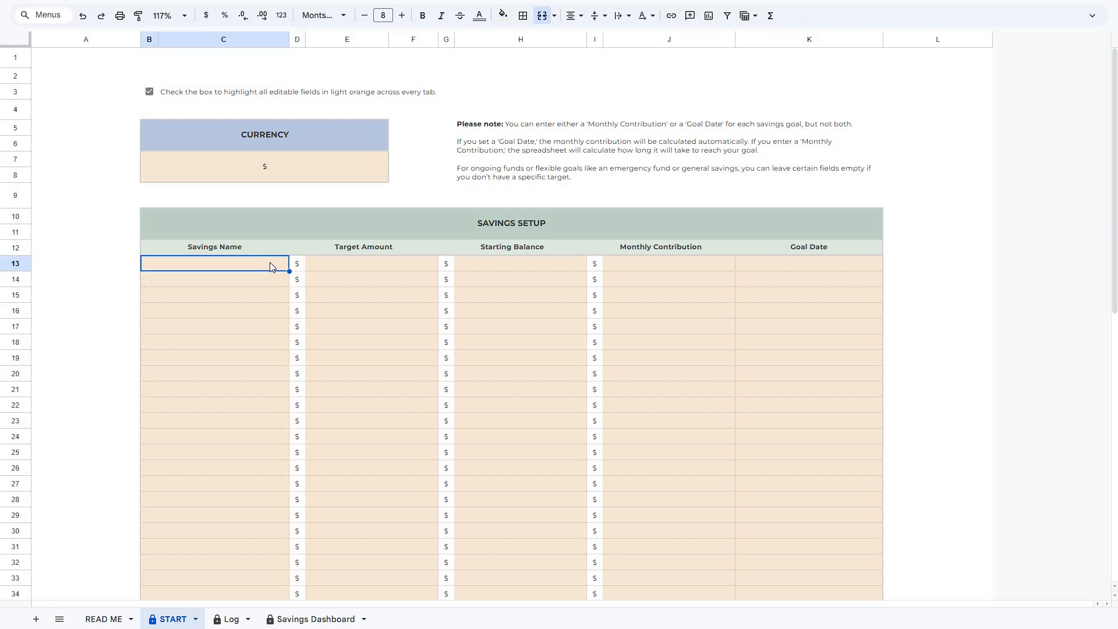
{"action": "type", "text": "Wedding"}
{"action": "key", "text": "Return"}
{"action": "type", "text": "Car"}
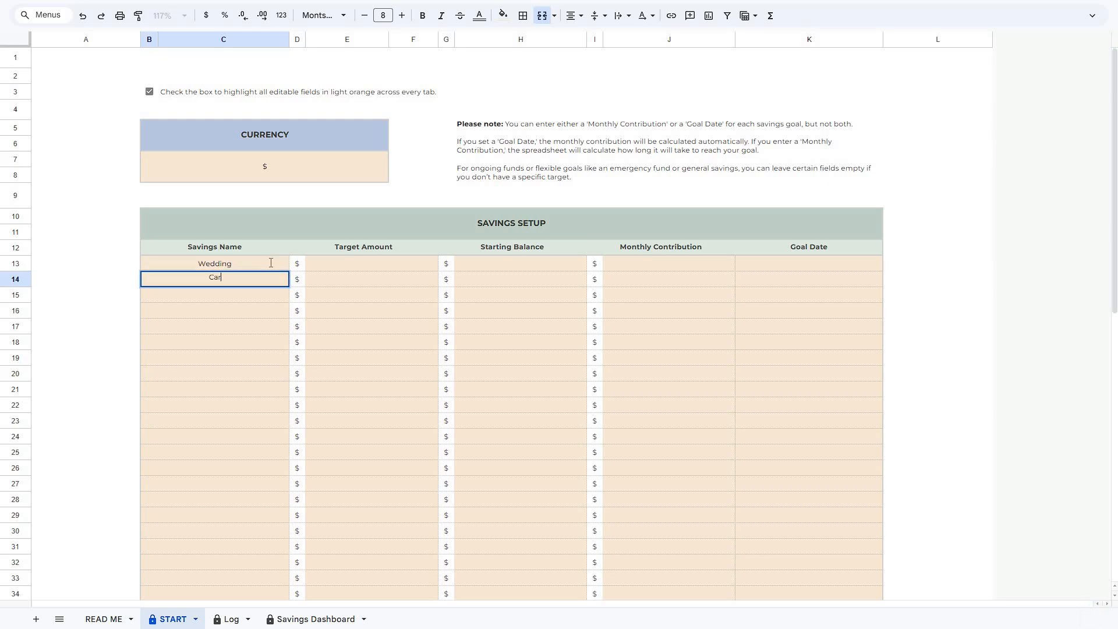
{"action": "key", "text": "Return"}
{"action": "type", "text": "Emergency Fund"}
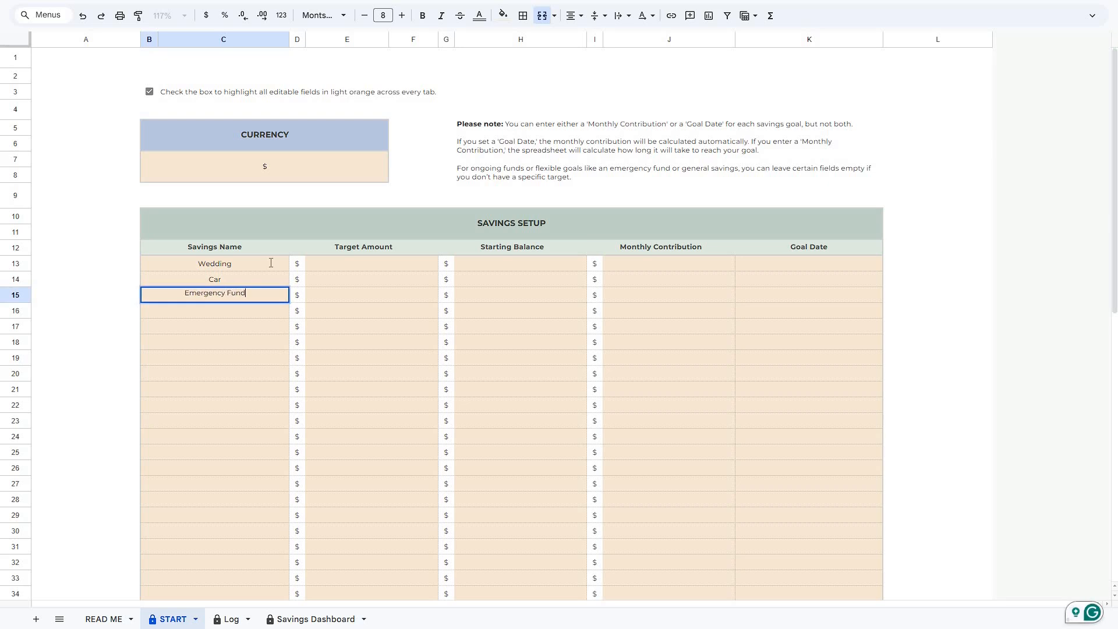
{"action": "key", "text": "Return"}
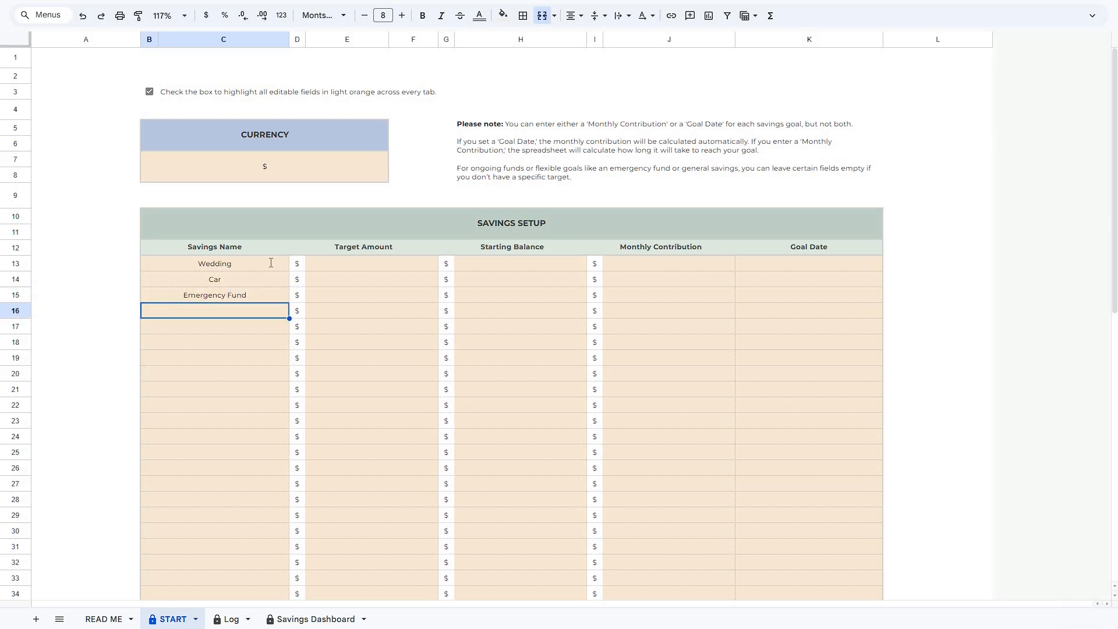
{"action": "left_click", "coordinate": [379, 265]}
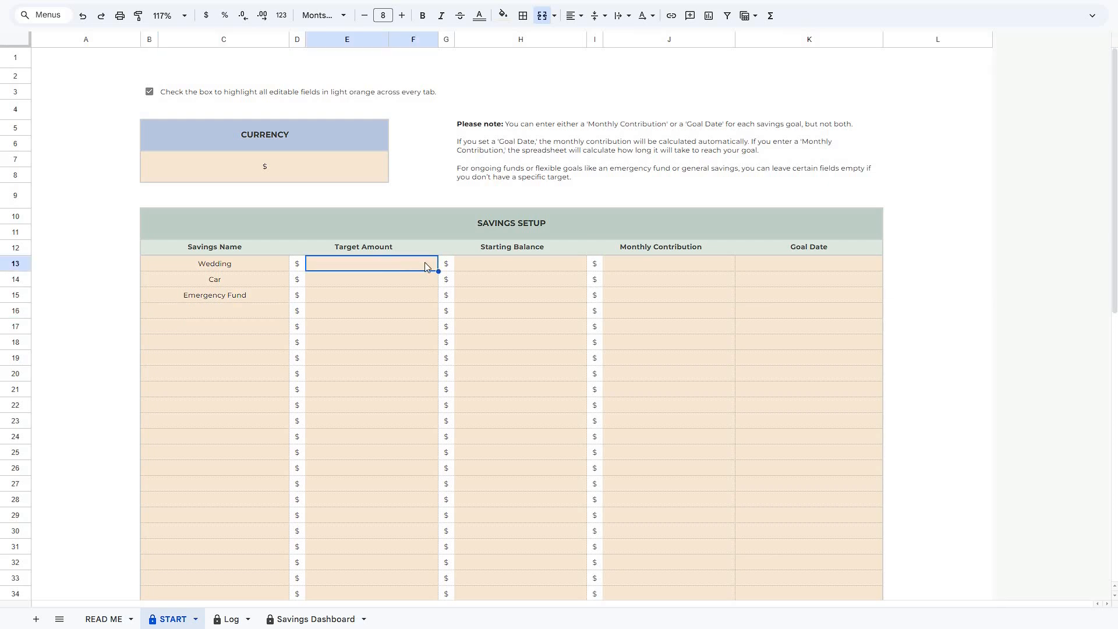
{"action": "left_click", "coordinate": [480, 267]}
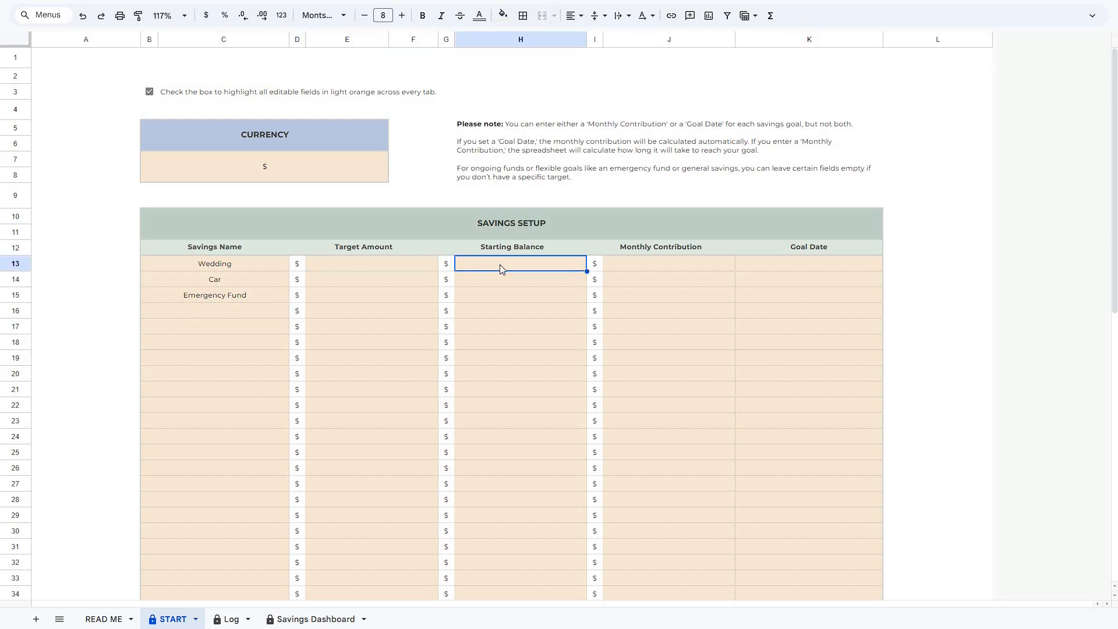
{"action": "left_click", "coordinate": [643, 267]}
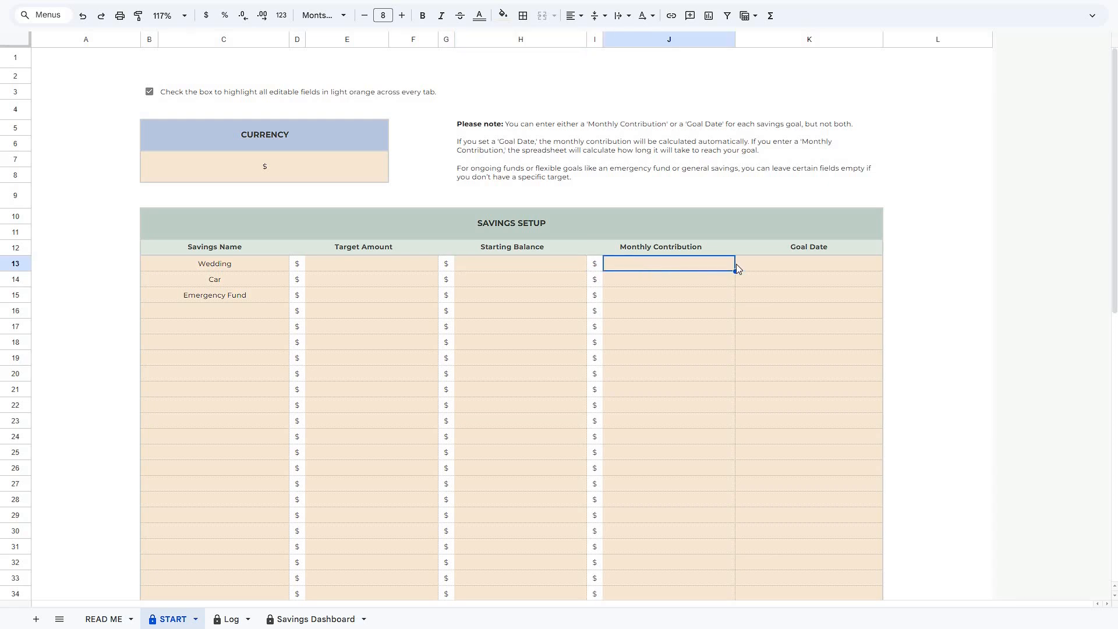
{"action": "left_click", "coordinate": [753, 265]}
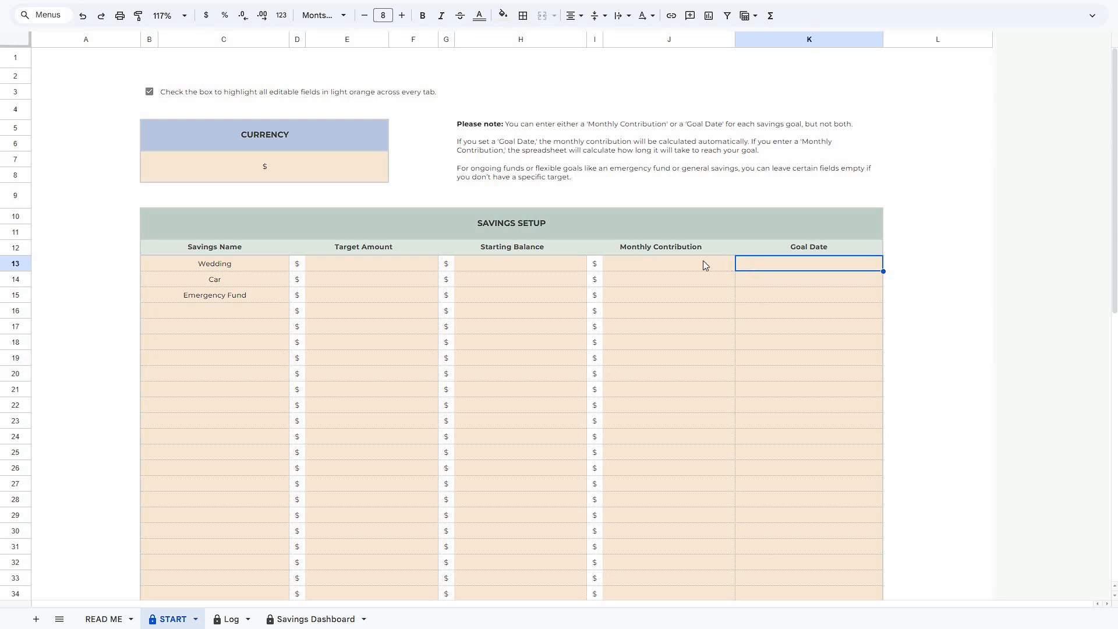
- For the Wedding savings, enter a target amount of 20000, a starting balance of 7000 and the goal date 1 Jun 2026
{"action": "left_click", "coordinate": [412, 266]}
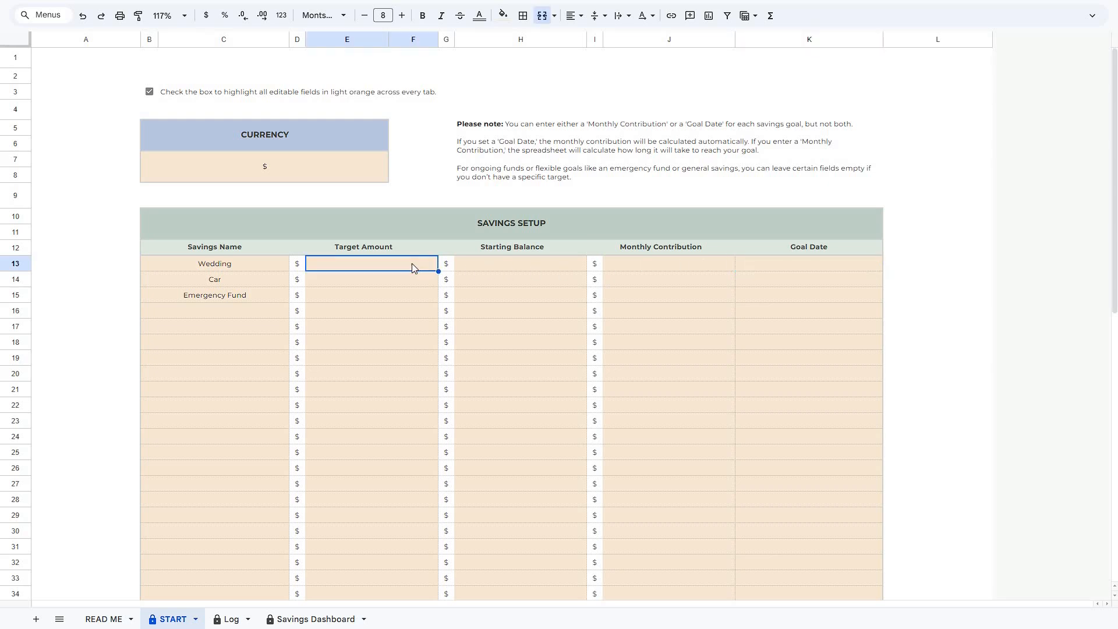
{"action": "type", "text": "20000"}
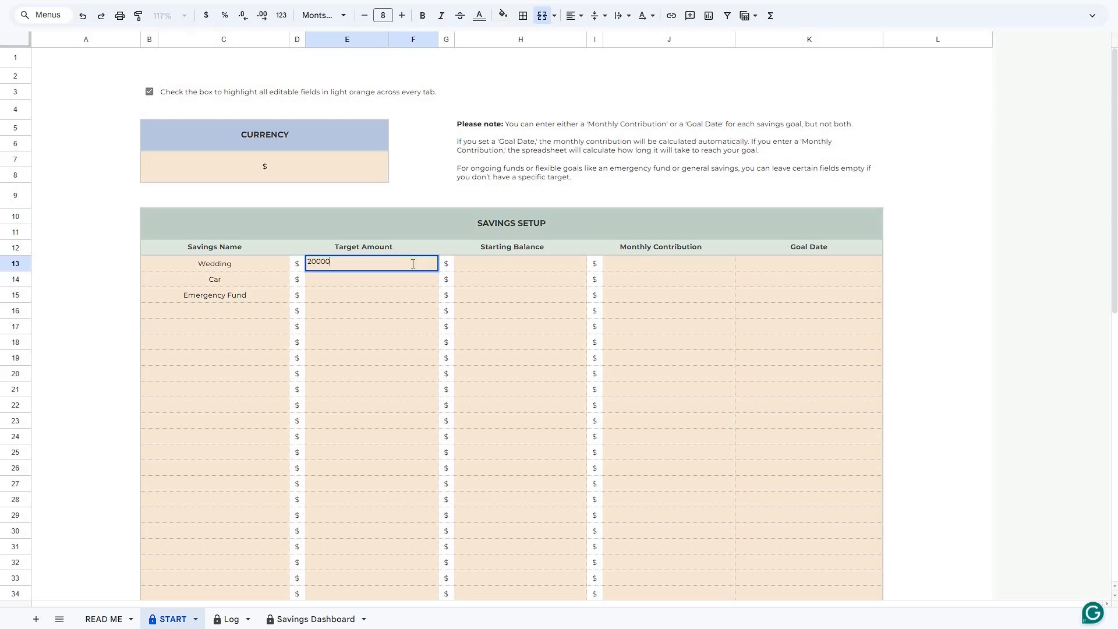
{"action": "key", "text": "Tab"}
{"action": "key", "text": "Tab"}
{"action": "type", "text": "7000"}
{"action": "key", "text": "Tab"}
{"action": "key", "text": "Tab"}
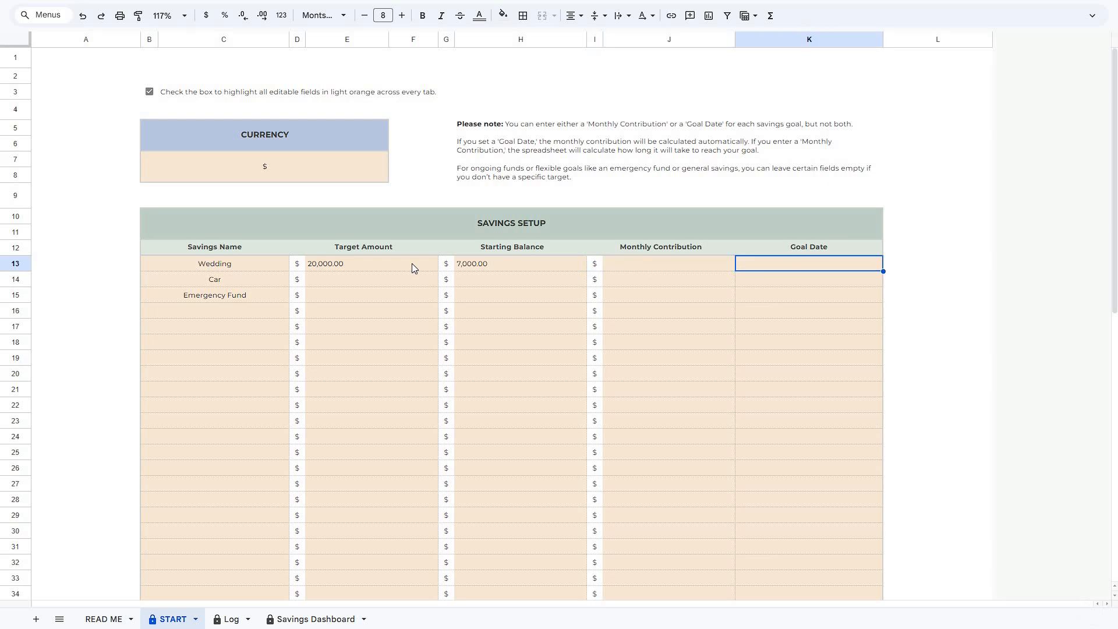
{"action": "type", "text": "1 jun 26"}
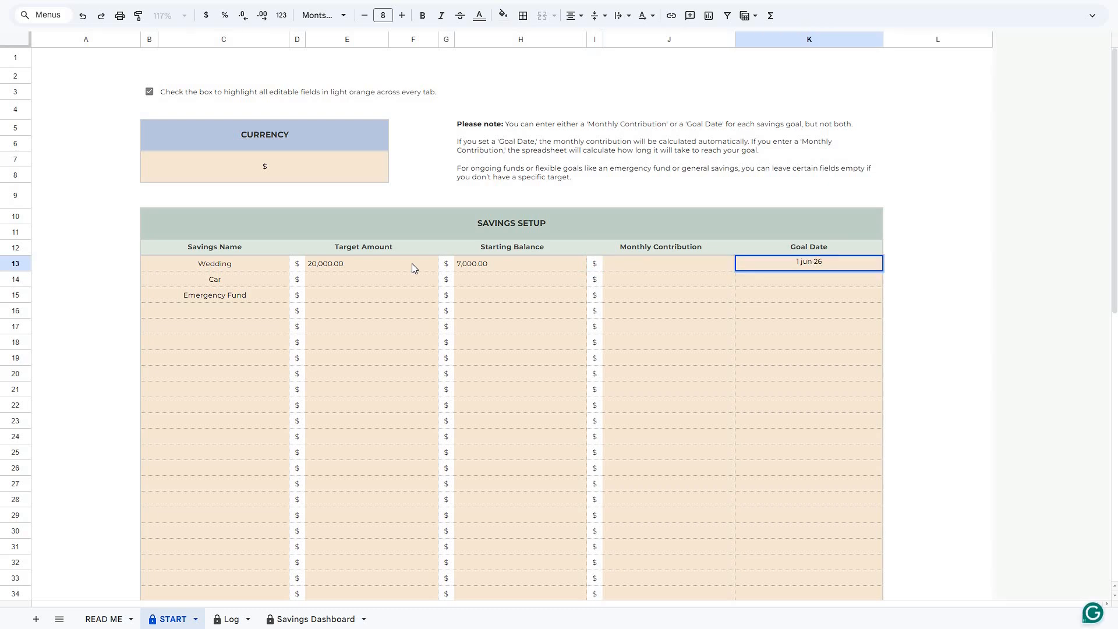
{"action": "key", "text": "Return"}
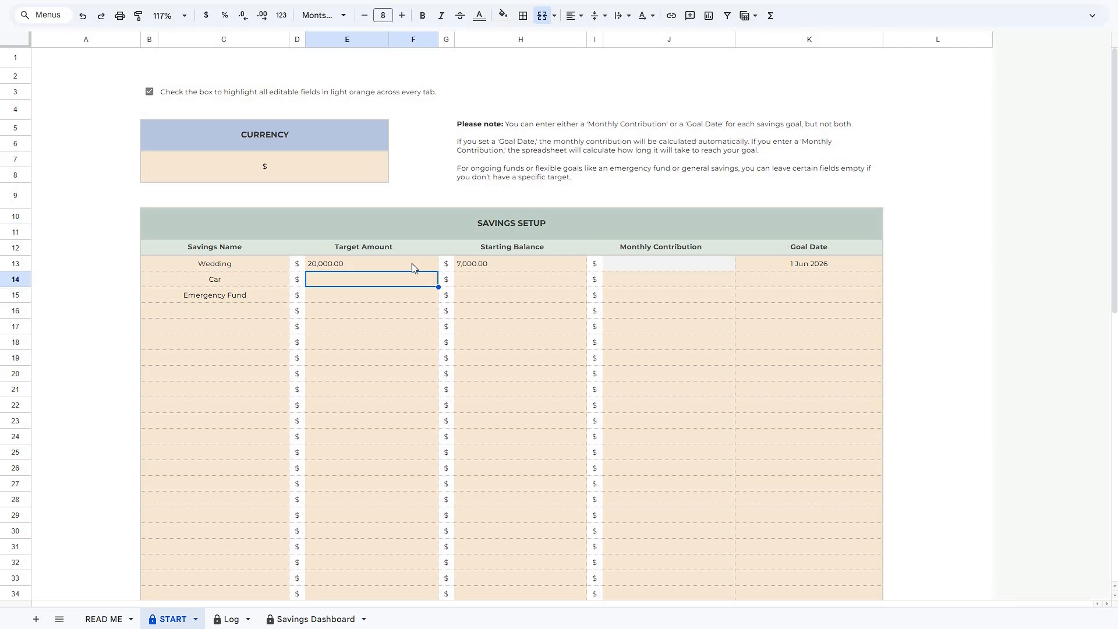
- For the Car savings, enter a target amount of 15000, a starting balance of 5000 and a monthly contribution of 300
{"action": "type", "text": "15000"}
{"action": "key", "text": "Tab"}
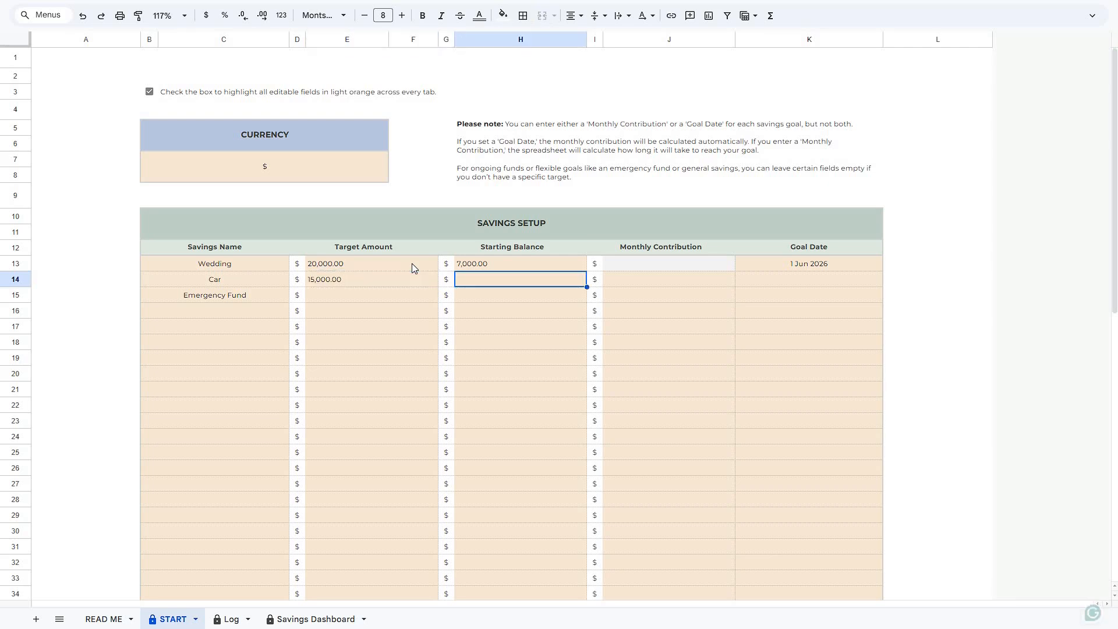
{"action": "type", "text": "5000"}
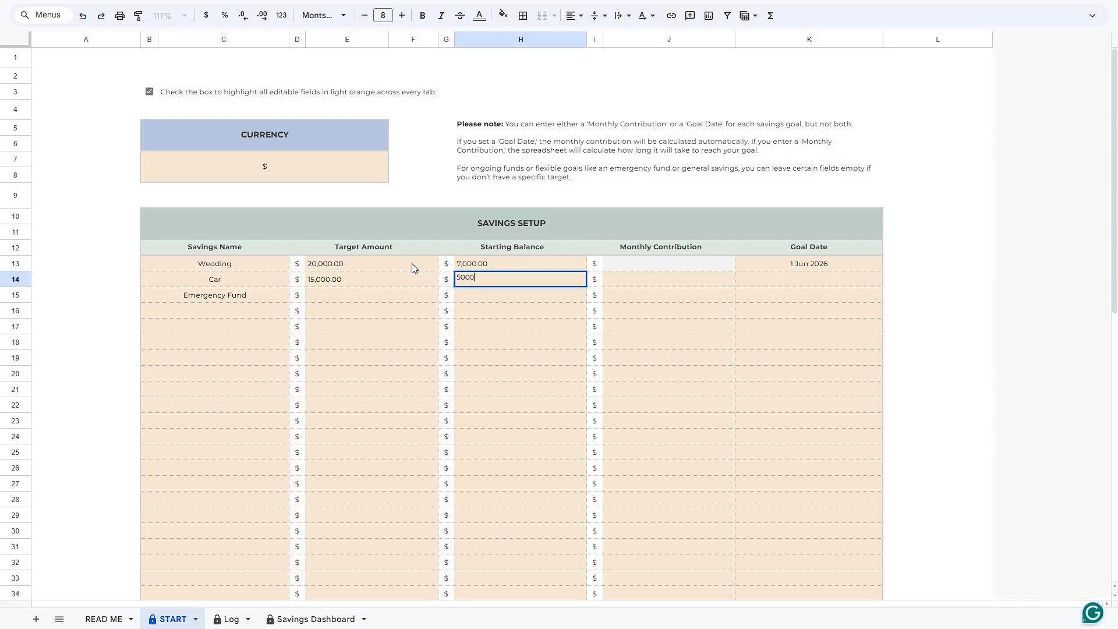
{"action": "key", "text": "Tab"}
{"action": "type", "text": "300"}
{"action": "key", "text": "Return"}
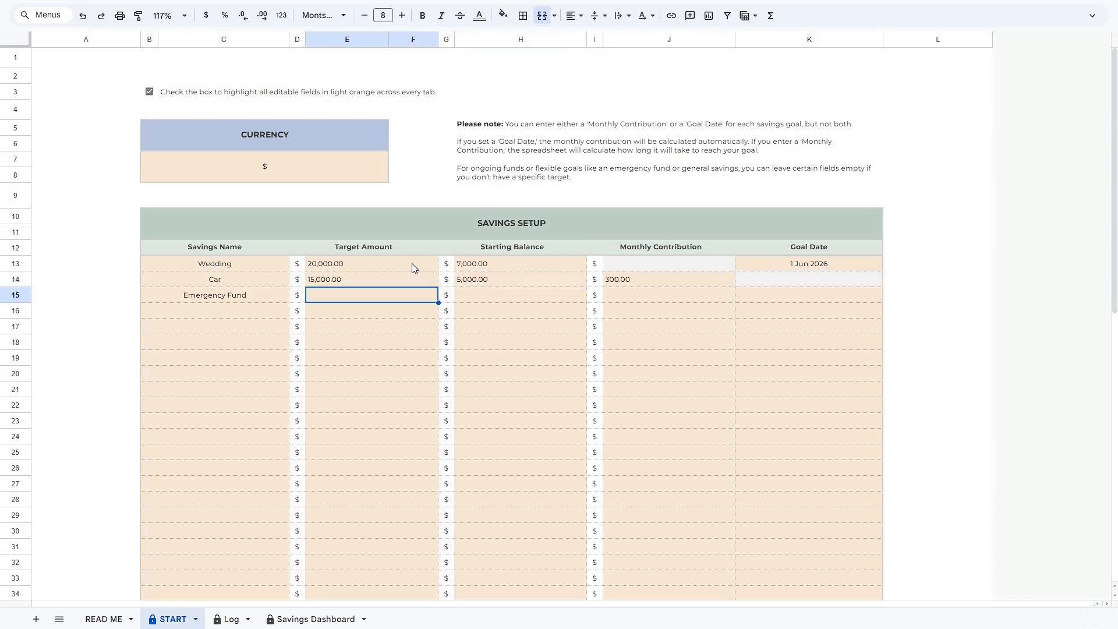
{"action": "left_click", "coordinate": [631, 267]}
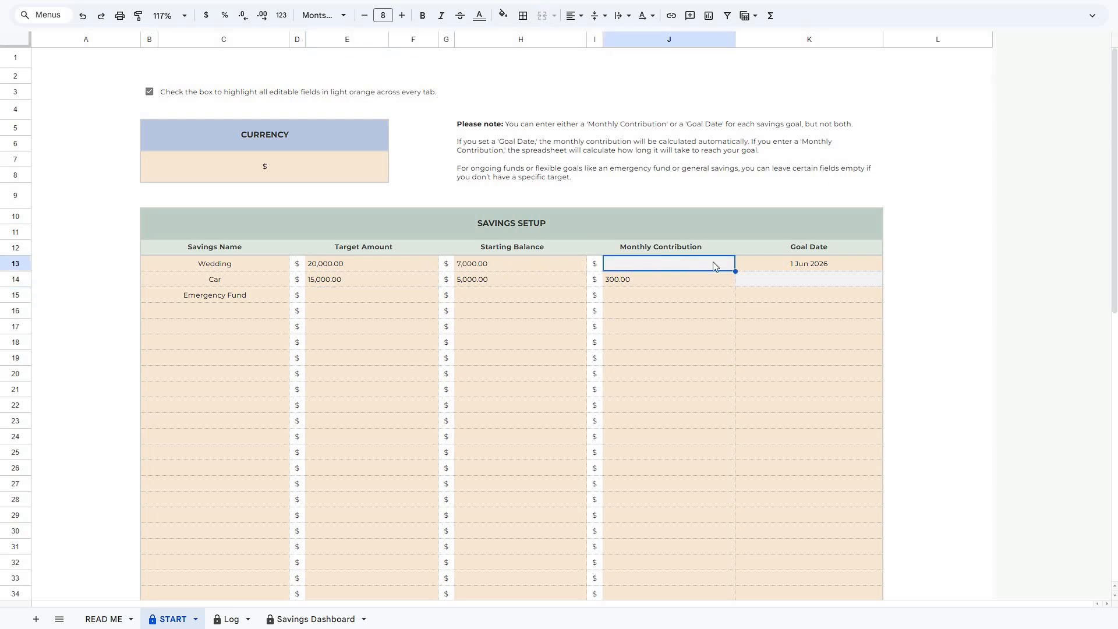
{"action": "left_click", "coordinate": [752, 265]}
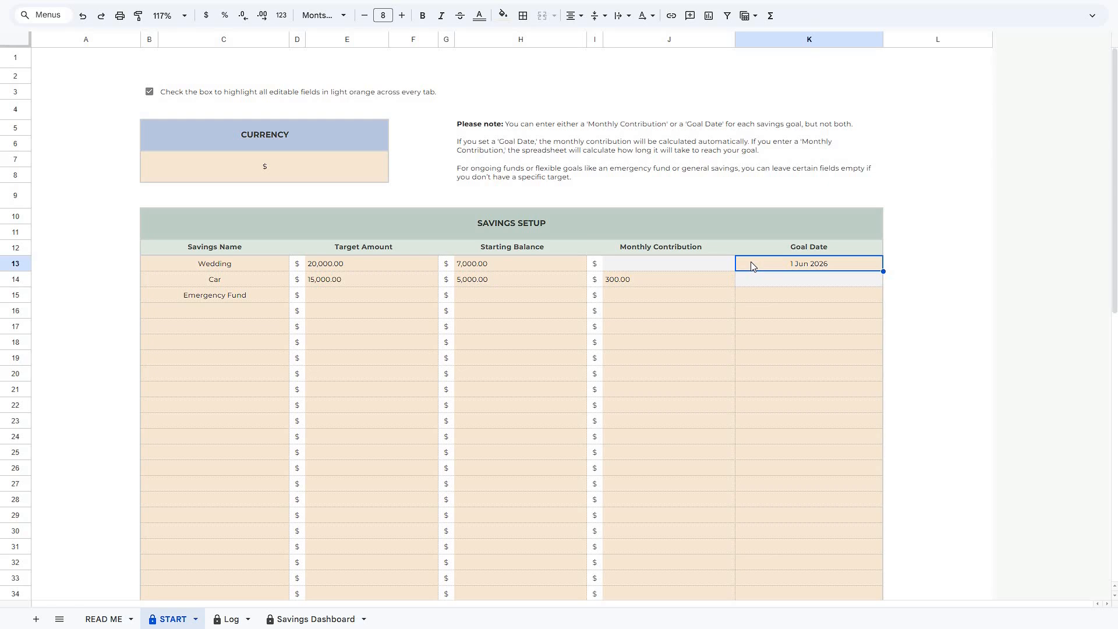
{"action": "left_click", "coordinate": [721, 267]}
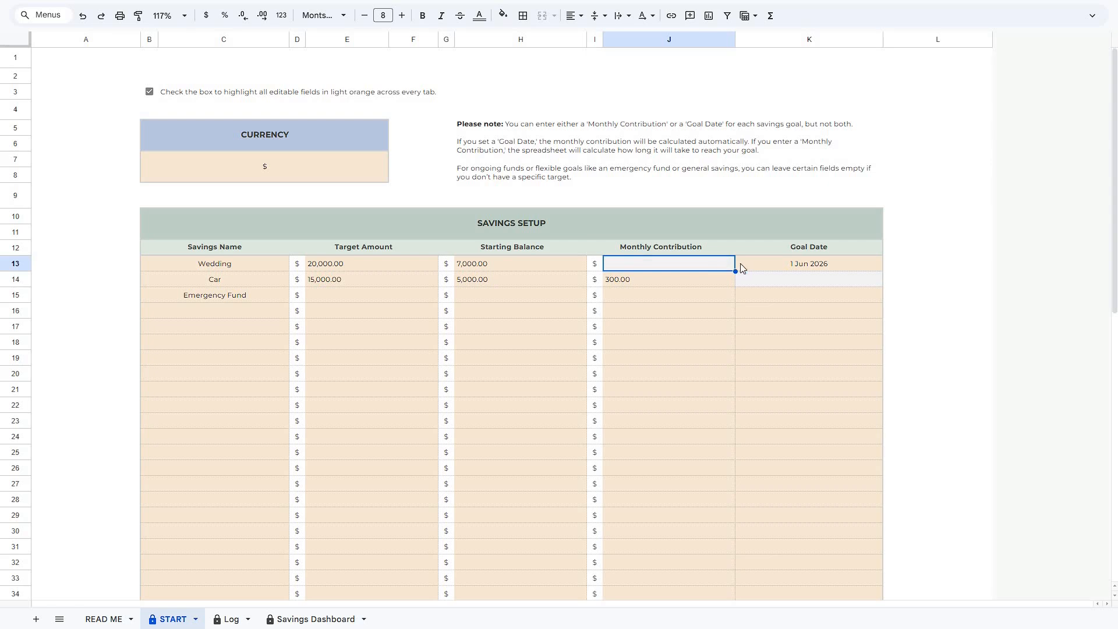
{"action": "left_click", "coordinate": [755, 267]}
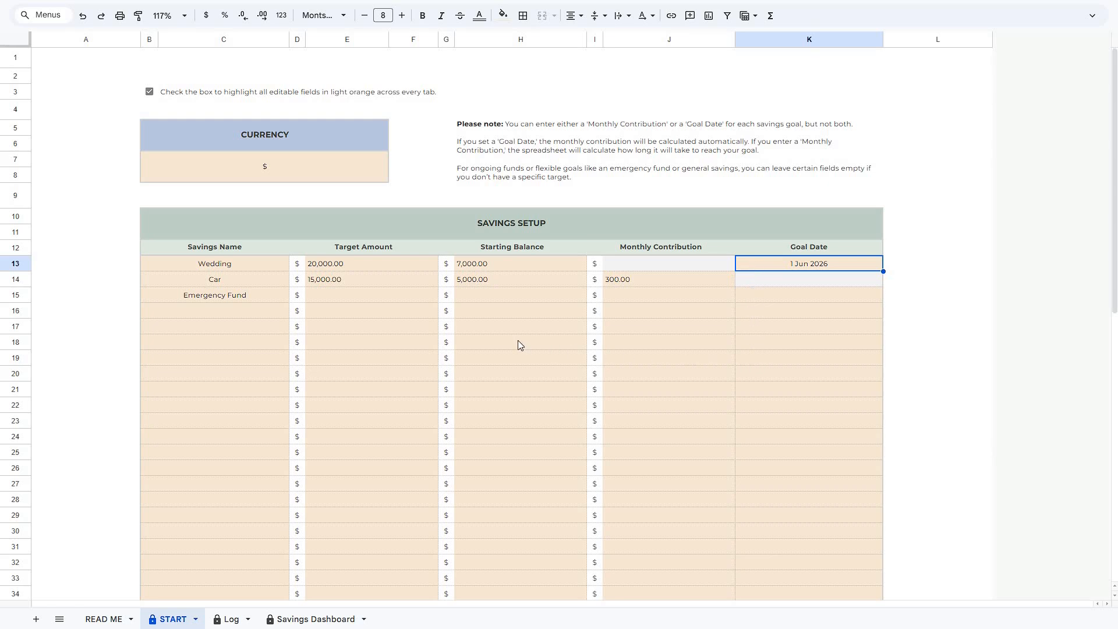
- Enter a starting balance of 5000 for the Emergency Fund in row 15 and open the Savings Dashboard sheet
{"action": "left_click", "coordinate": [505, 299]}
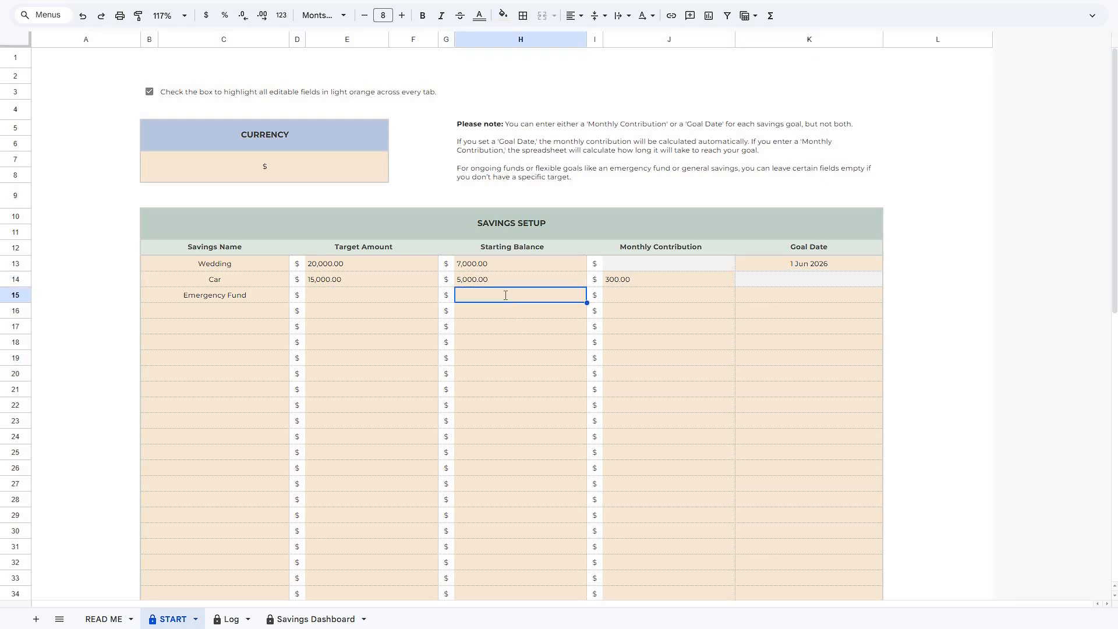
{"action": "type", "text": "5000"}
{"action": "key", "text": "Return"}
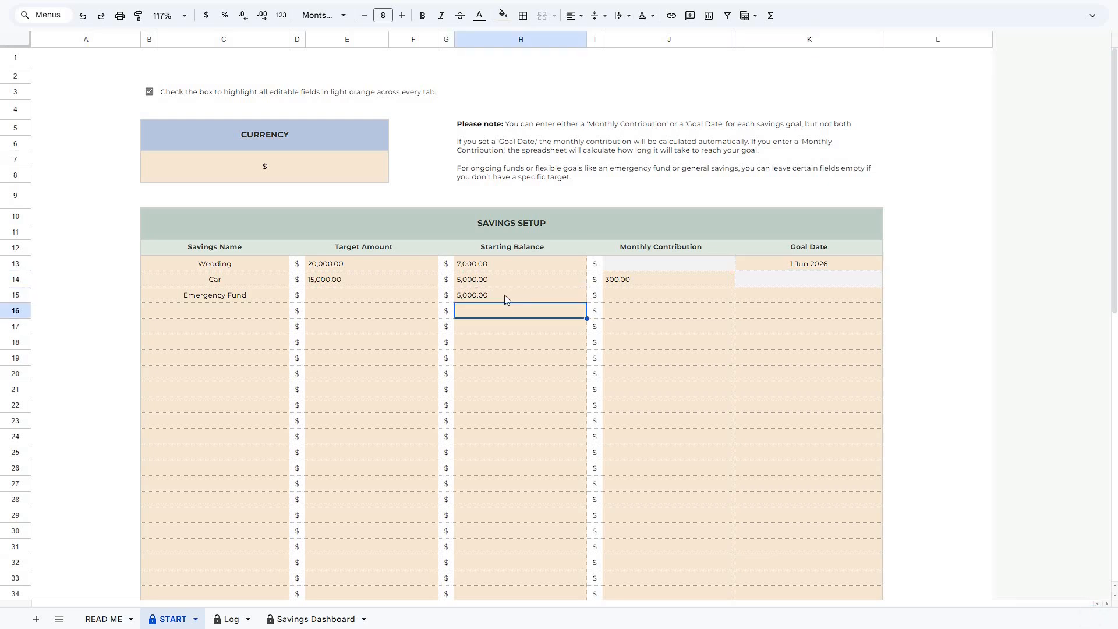
{"action": "left_click", "coordinate": [419, 297]}
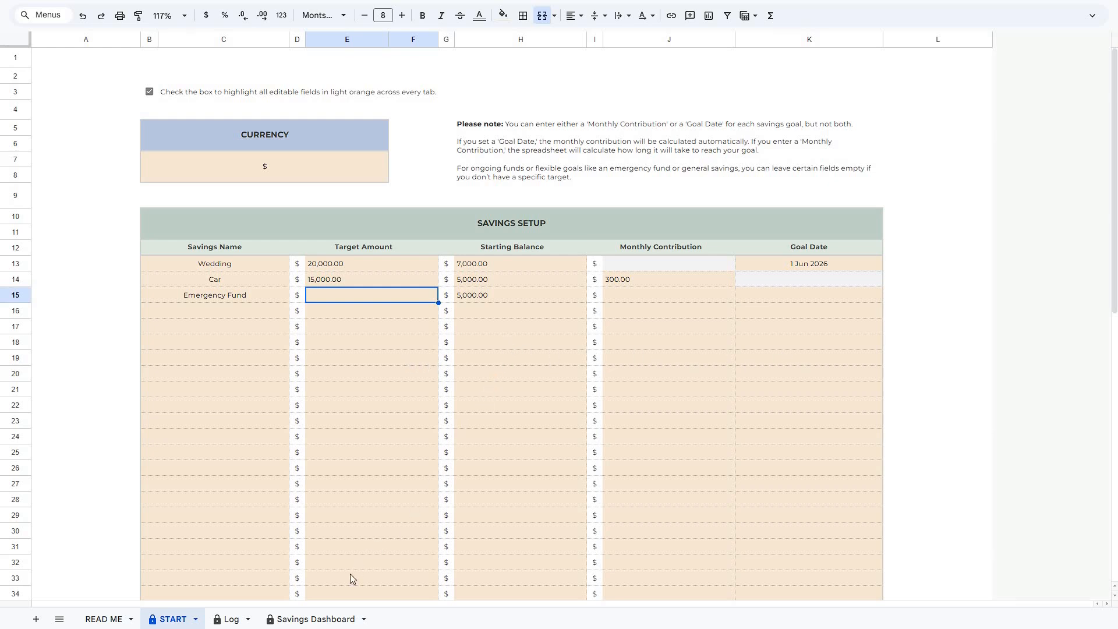
{"action": "left_click", "coordinate": [325, 618]}
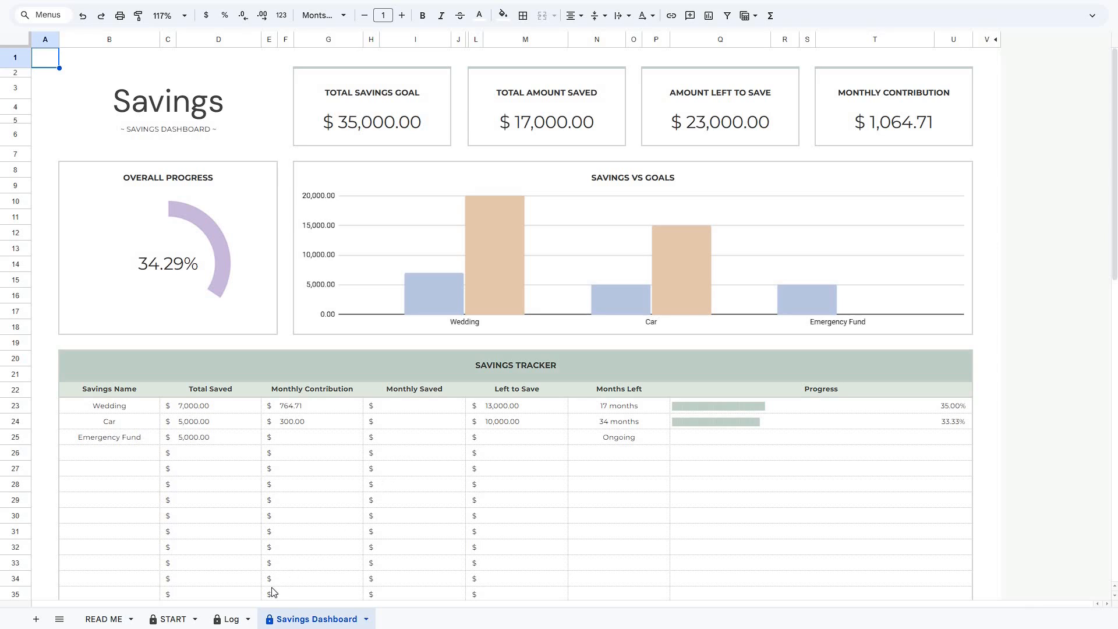
- Open the Log sheet and look over the Date, Savings Name and Amount columns of the Transactions Tracker
{"action": "left_click", "coordinate": [235, 619]}
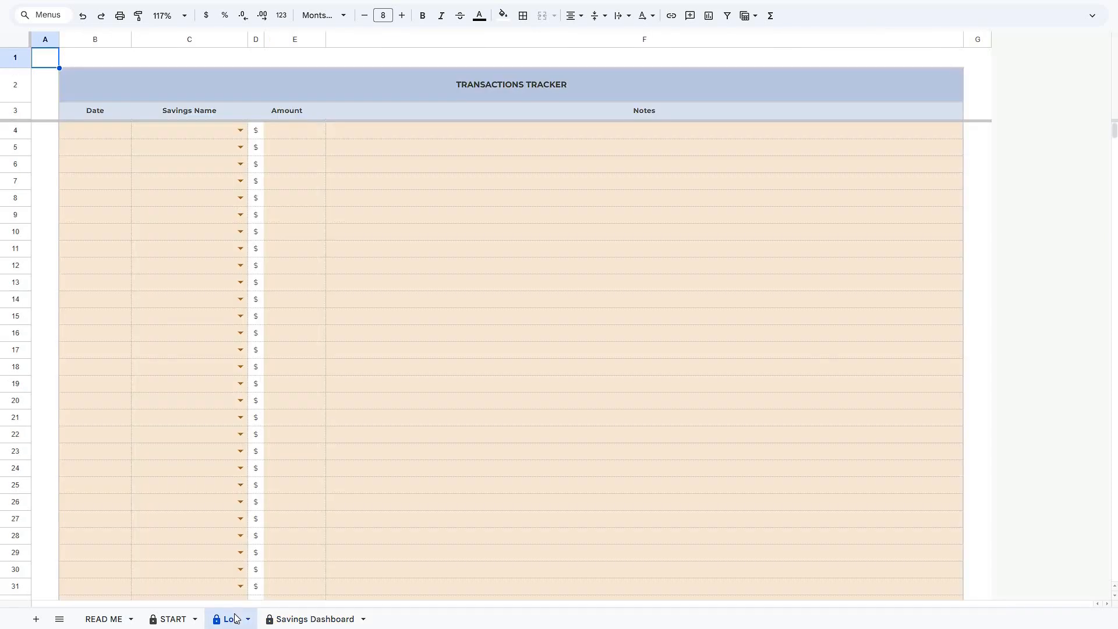
{"action": "left_click", "coordinate": [113, 132]}
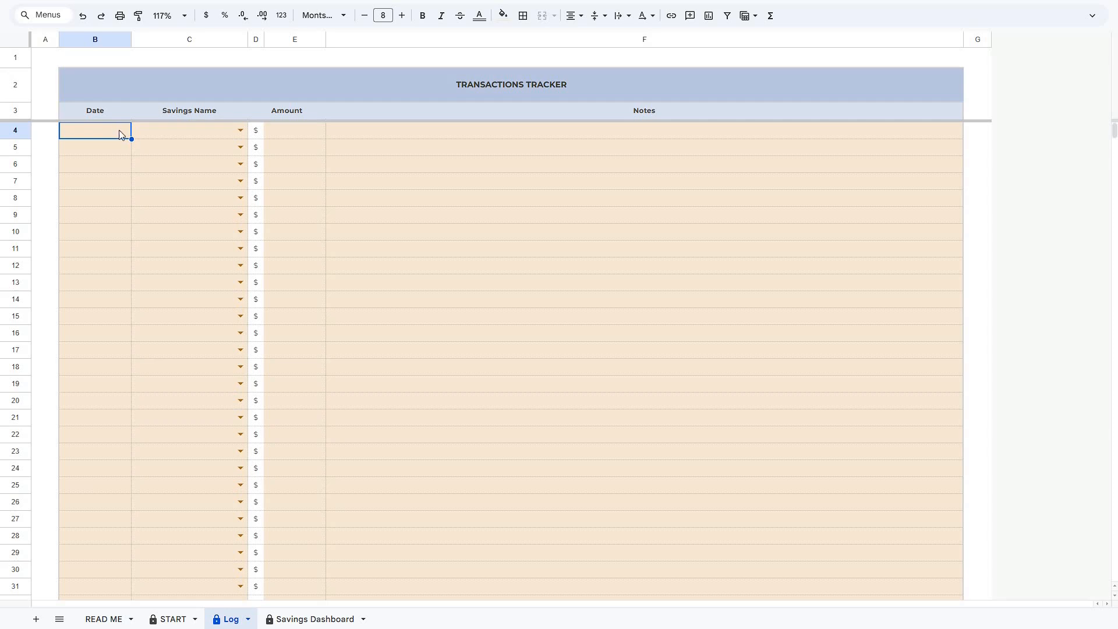
{"action": "left_click", "coordinate": [164, 135]}
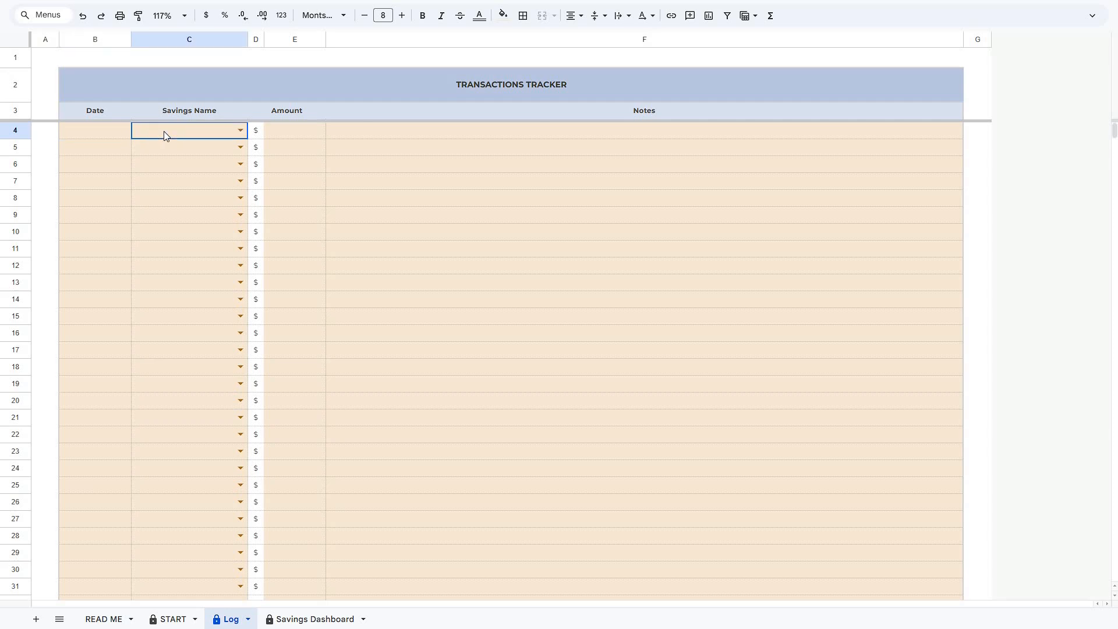
{"action": "left_click", "coordinate": [289, 134]}
- Log a Wedding transaction of 200 dated 1 Jan in row 4 and check Wedding's Monthly Saved cell on the Savings Dashboard
{"action": "left_click", "coordinate": [111, 130]}
{"action": "type", "text": "1 jan"}
{"action": "key", "text": "Tab"}
{"action": "left_click", "coordinate": [155, 133]}
{"action": "left_click", "coordinate": [214, 147]}
{"action": "left_click", "coordinate": [288, 130]}
{"action": "type", "text": "200"}
{"action": "key", "text": "Return"}
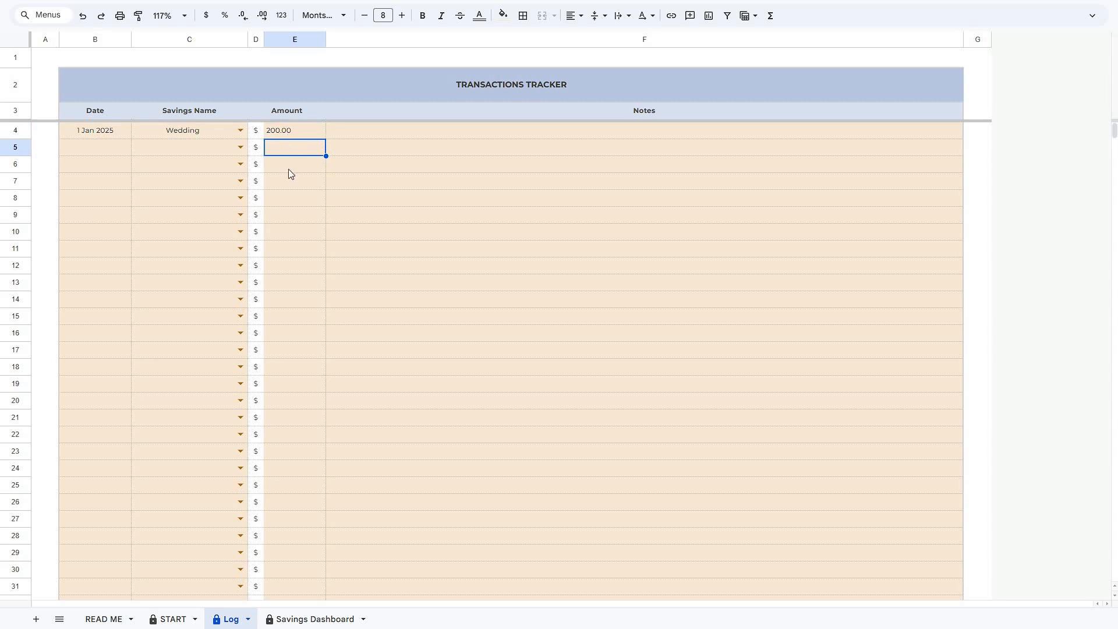
{"action": "left_click", "coordinate": [300, 617]}
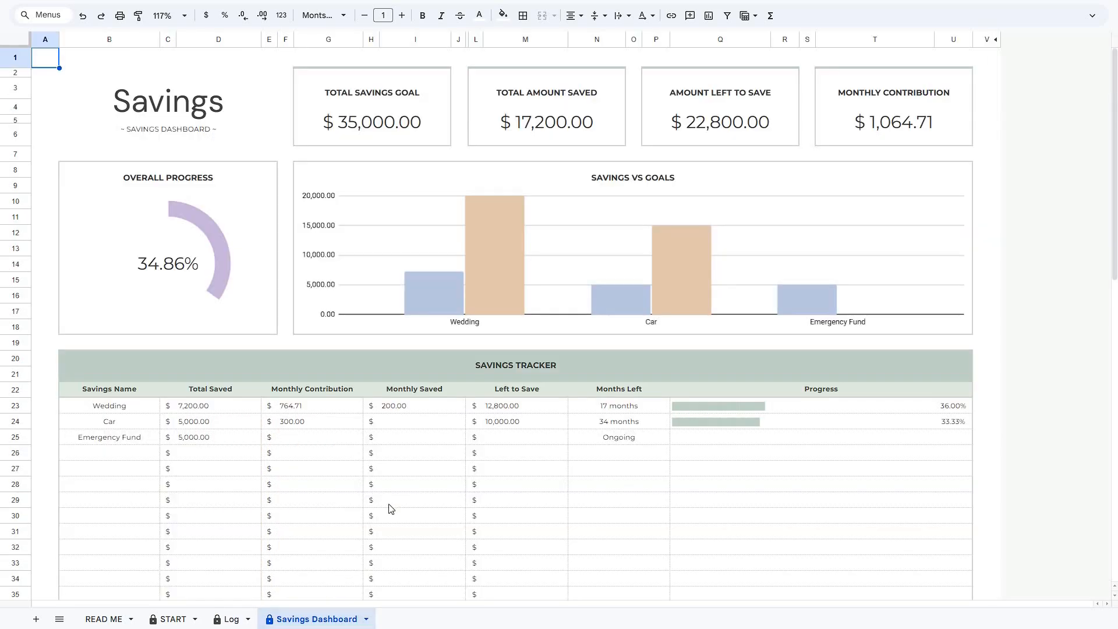
{"action": "left_click", "coordinate": [416, 408]}
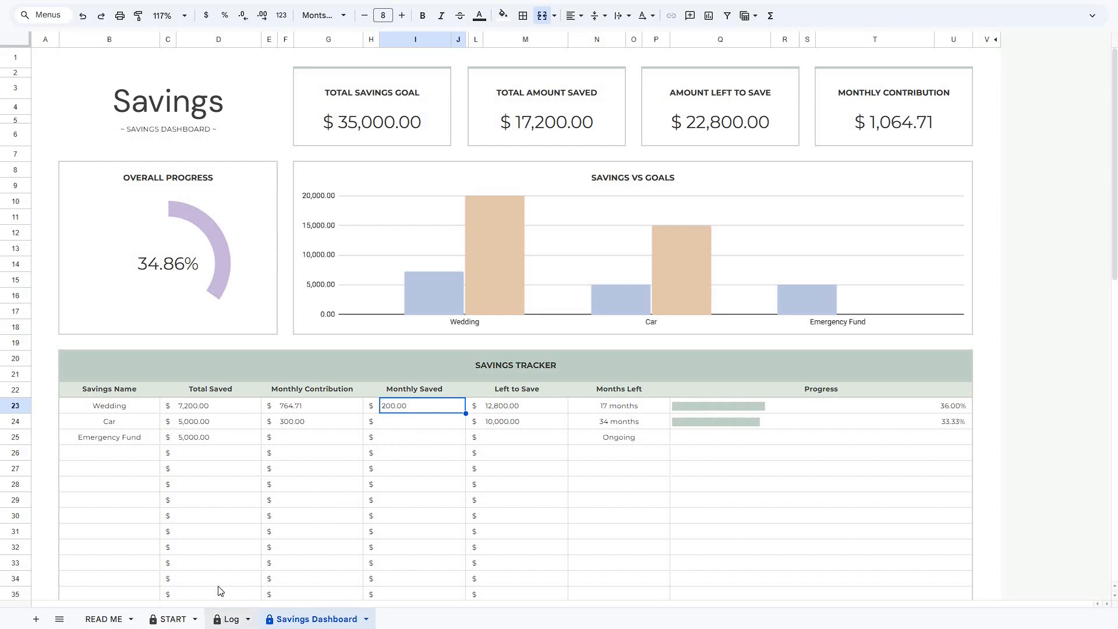
- Log an Emergency Fund withdrawal of -300 dated 2 Jan in row 5 of the Log and check its Monthly Saved cell on the Savings Dashboard
{"action": "left_click", "coordinate": [226, 618]}
{"action": "left_click", "coordinate": [93, 148]}
{"action": "type", "text": "2 jan"}
{"action": "key", "text": "Tab"}
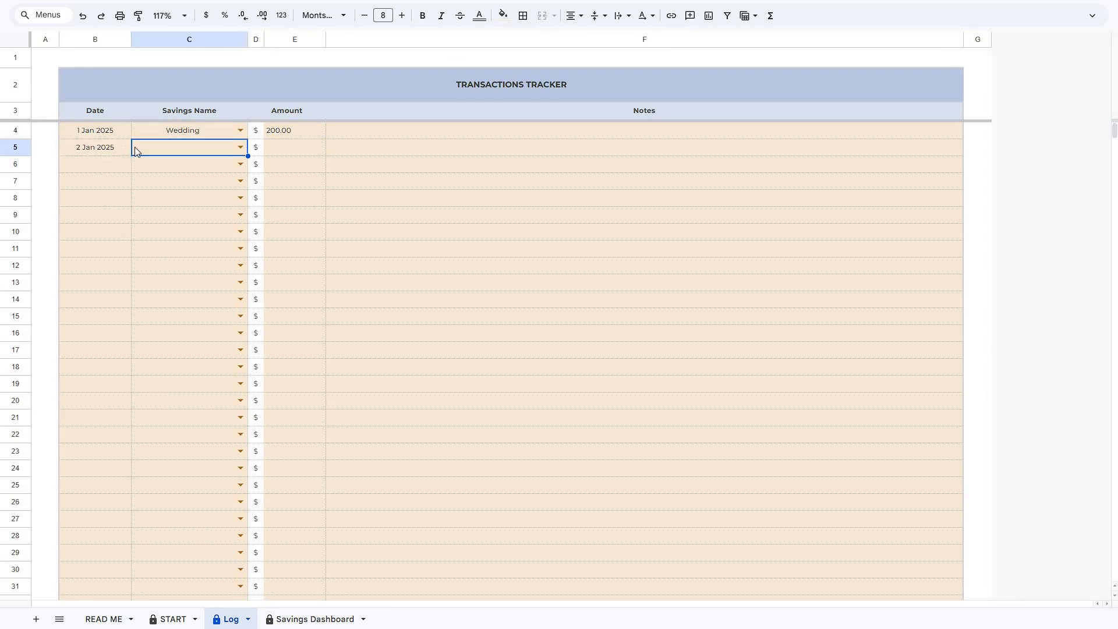
{"action": "key", "text": "Return"}
{"action": "left_click", "coordinate": [146, 198]}
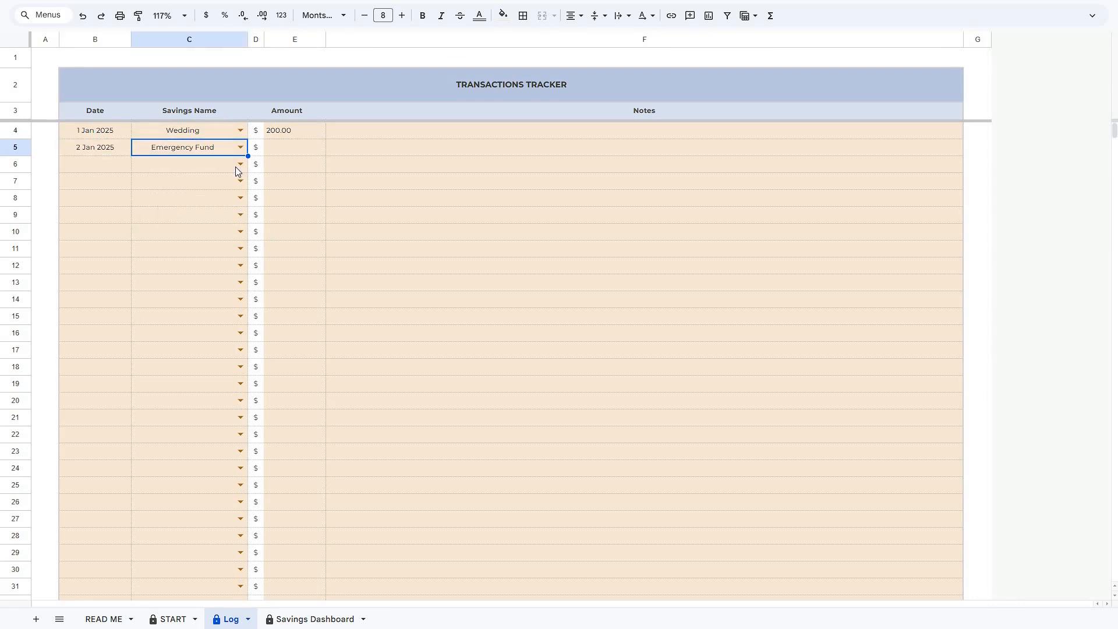
{"action": "left_click", "coordinate": [283, 146]}
{"action": "type", "text": "-300"}
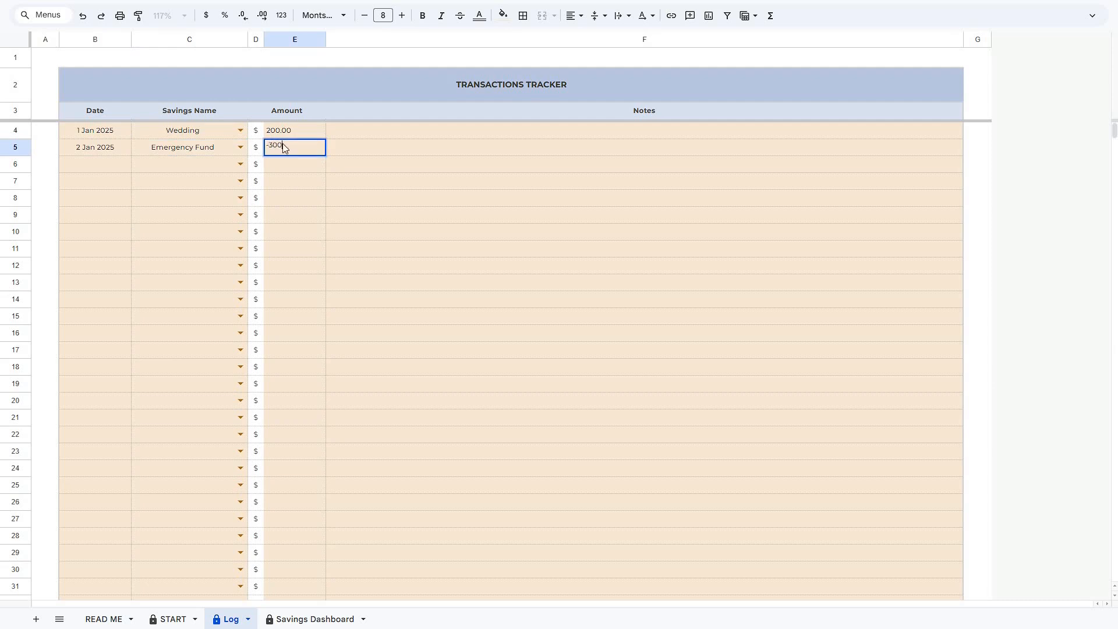
{"action": "key", "text": "Return"}
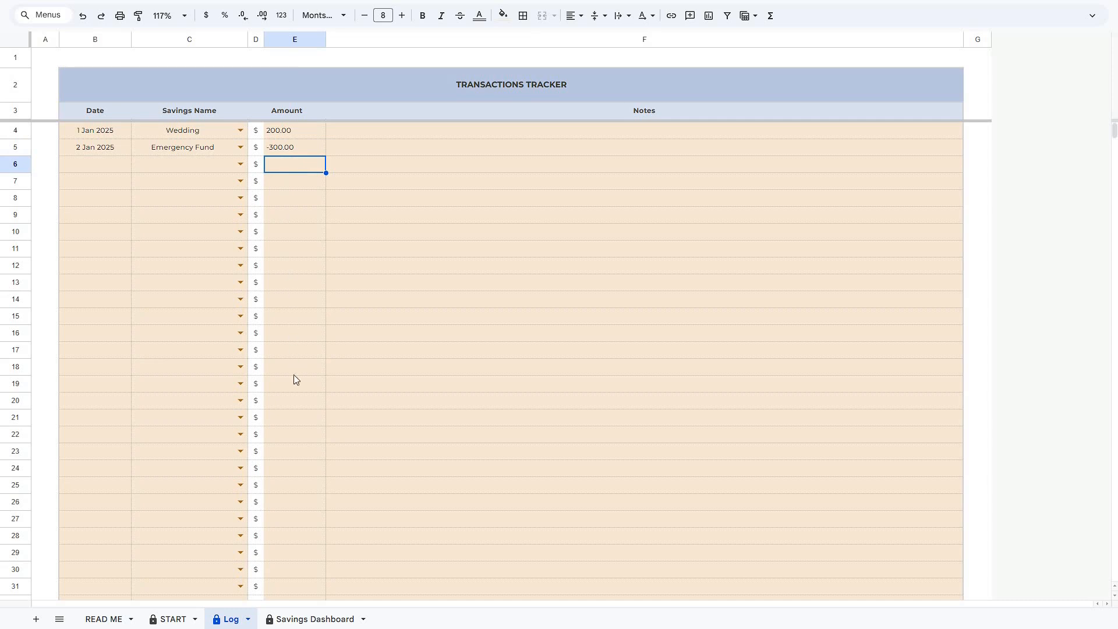
{"action": "left_click", "coordinate": [311, 618]}
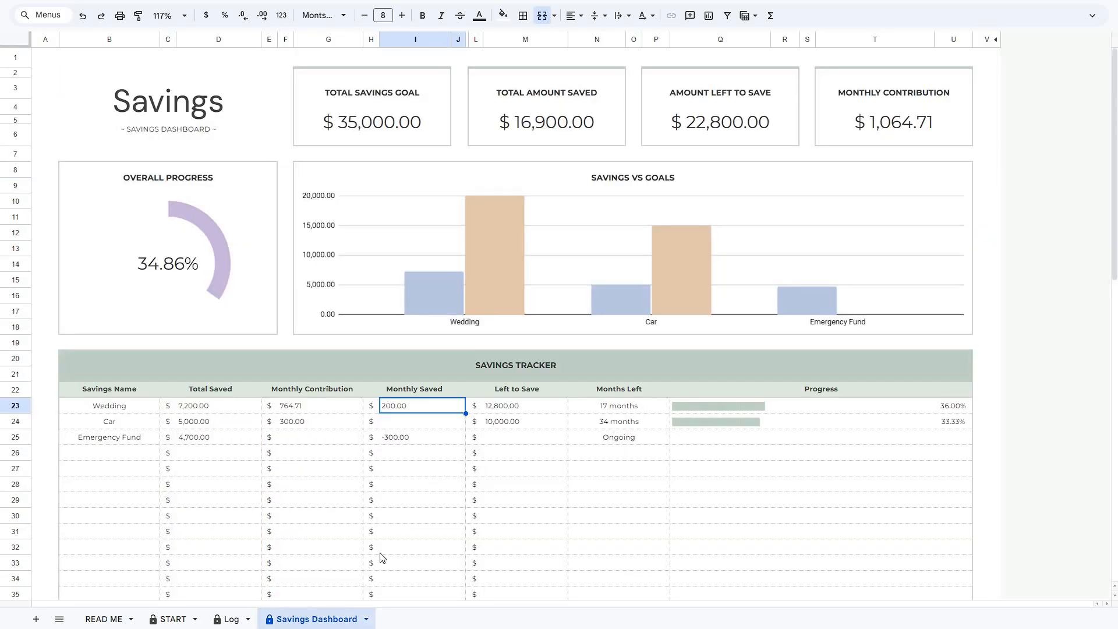
{"action": "left_click", "coordinate": [415, 438]}
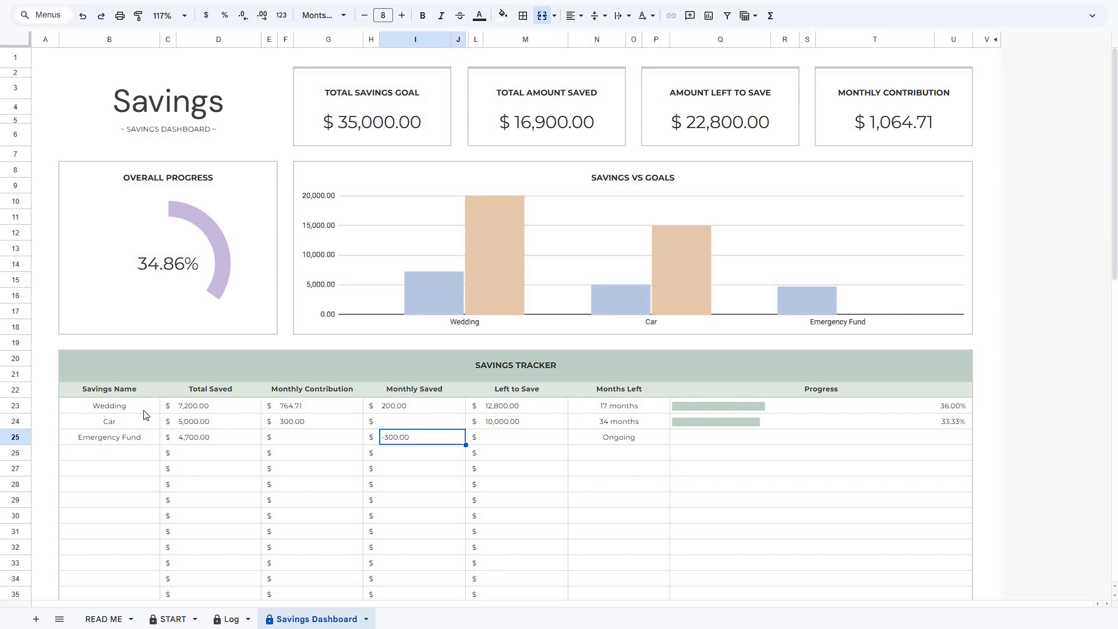
- Examine Wedding's saved, contribution, left-to-save, months-left and progress values in the Savings Tracker, plus the Emergency Fund's Months Left
{"action": "left_click", "coordinate": [217, 411]}
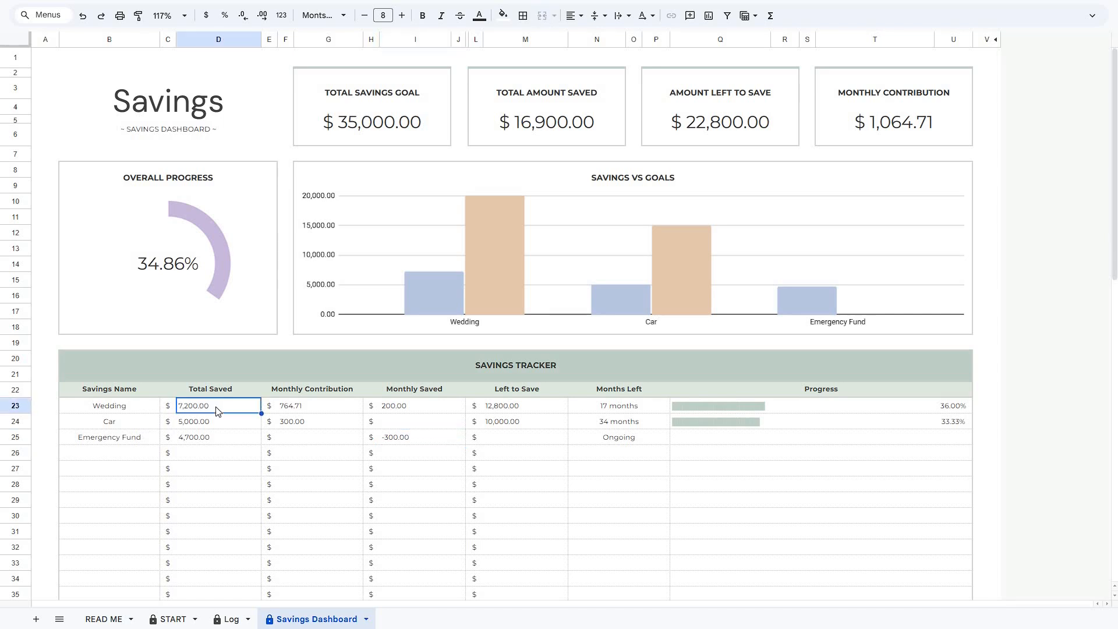
{"action": "left_click", "coordinate": [309, 409]}
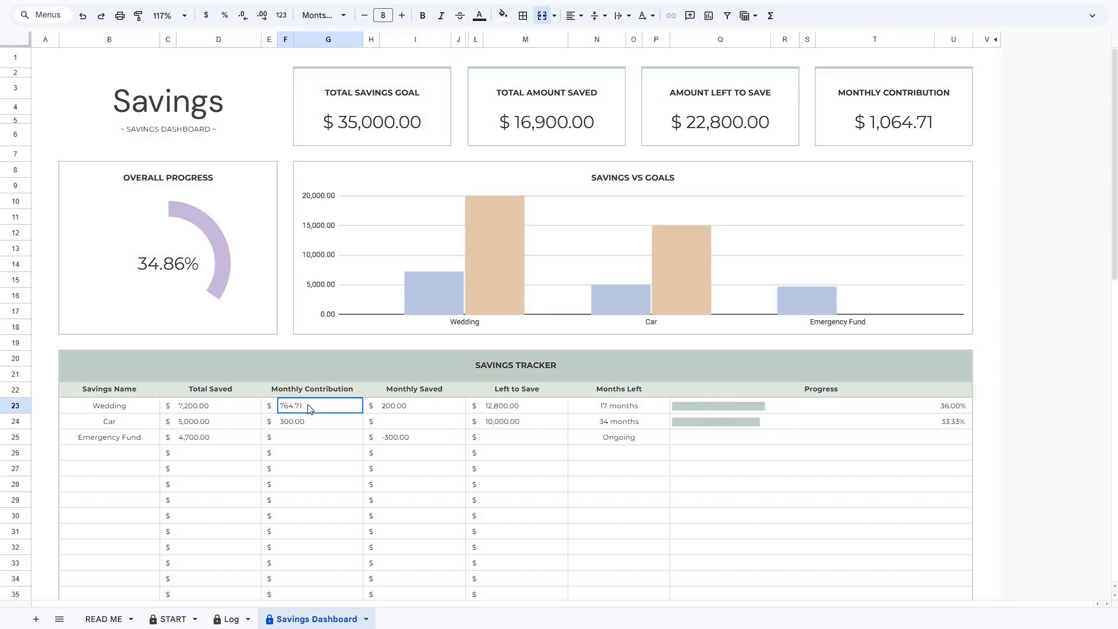
{"action": "left_click", "coordinate": [406, 409]}
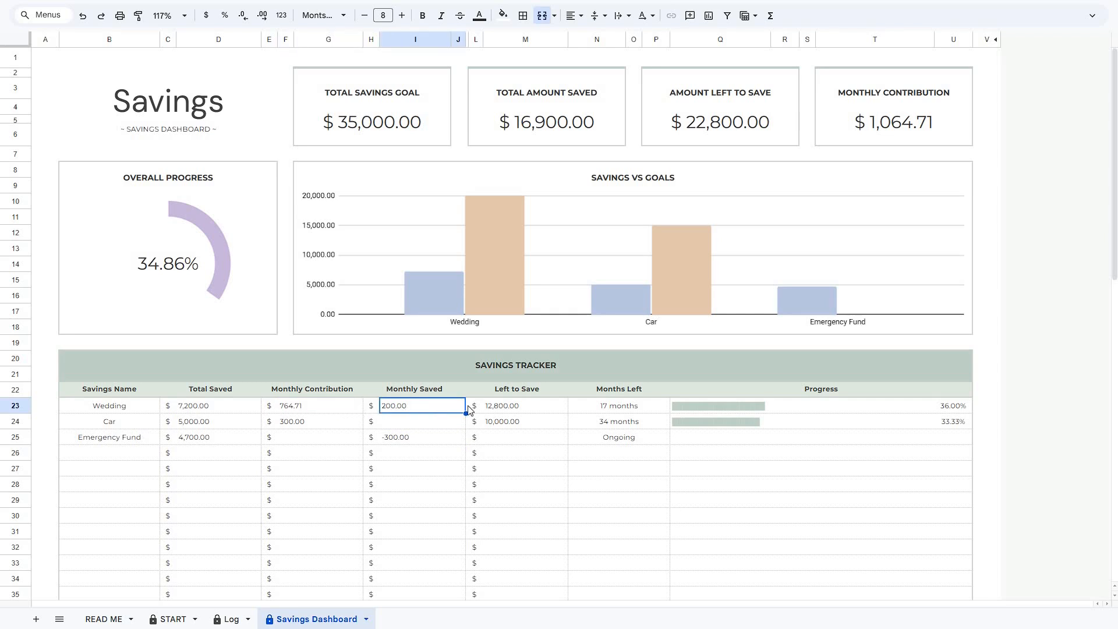
{"action": "left_click", "coordinate": [499, 411]}
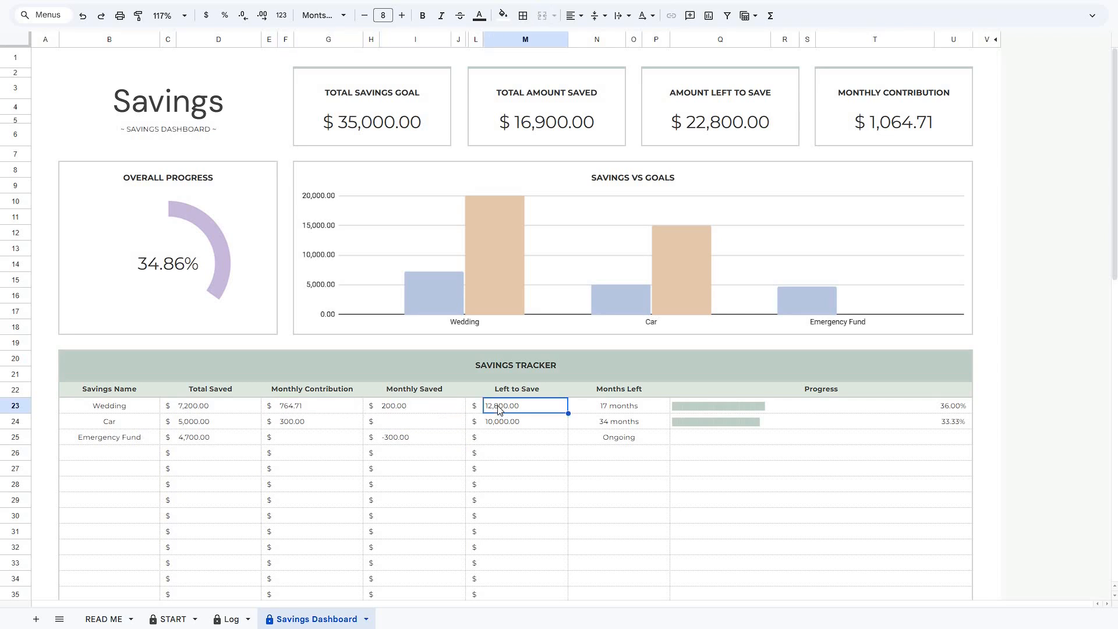
{"action": "left_click", "coordinate": [593, 411]}
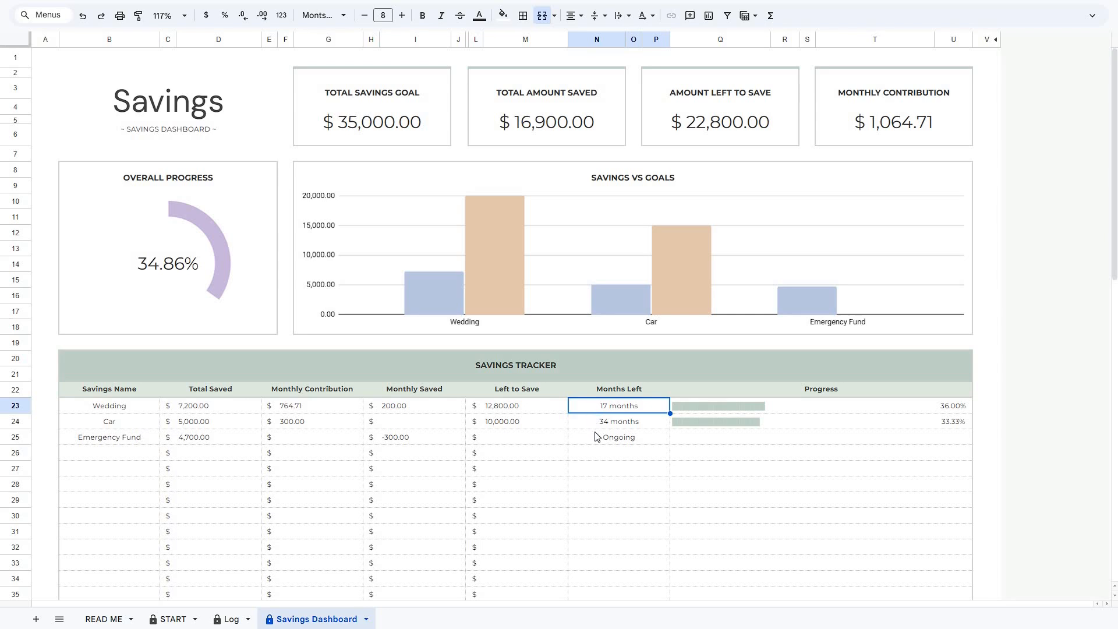
{"action": "left_click", "coordinate": [653, 441]}
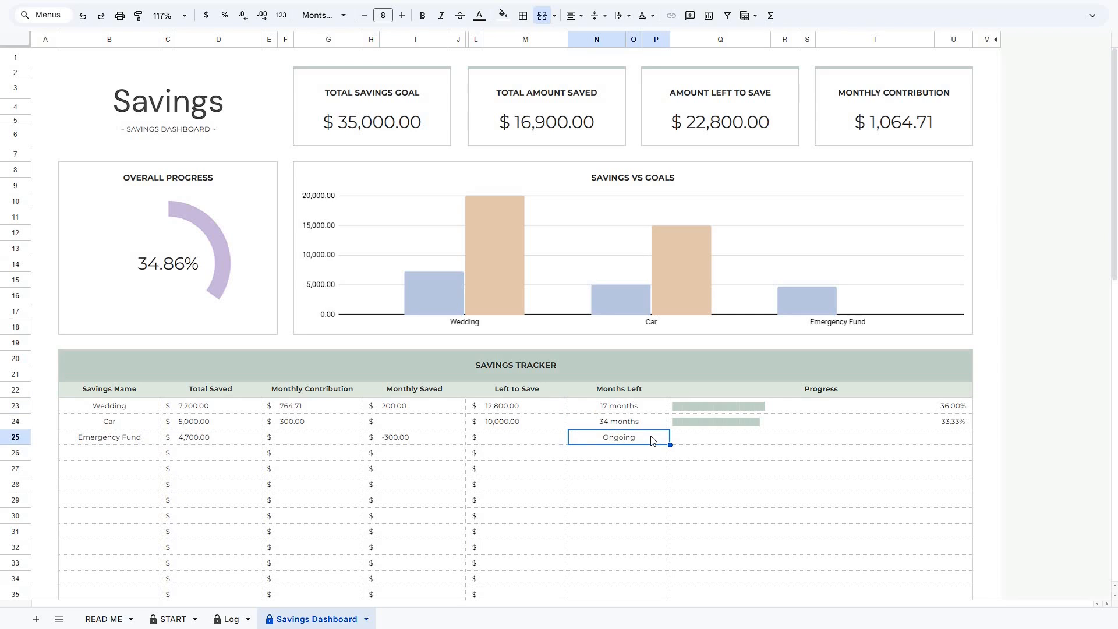
{"action": "left_click", "coordinate": [712, 404]}
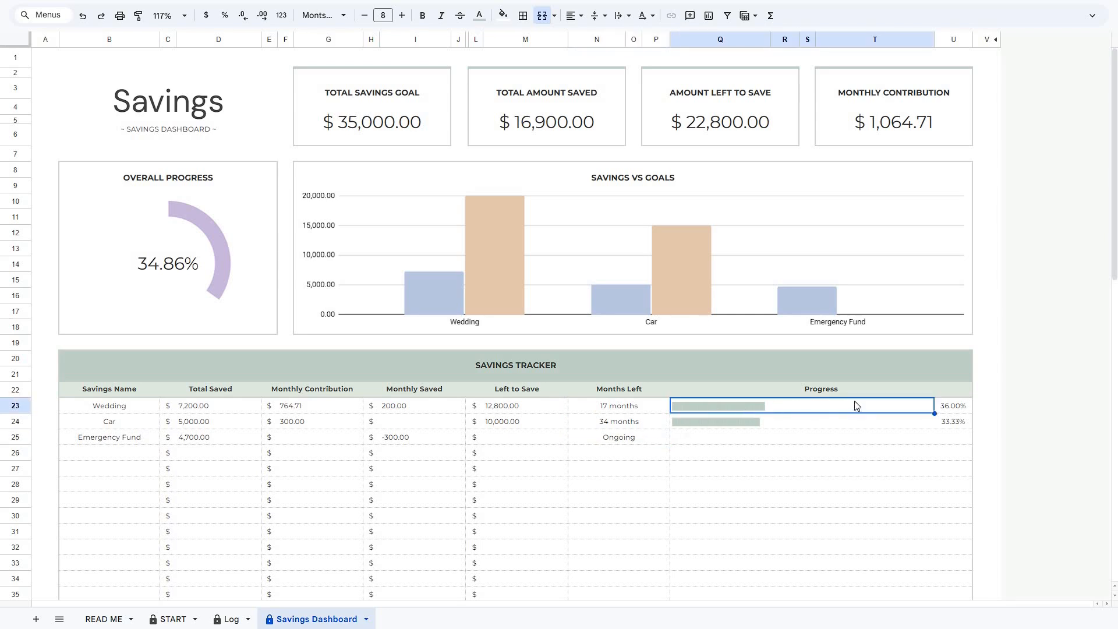
{"action": "left_click", "coordinate": [956, 408]}
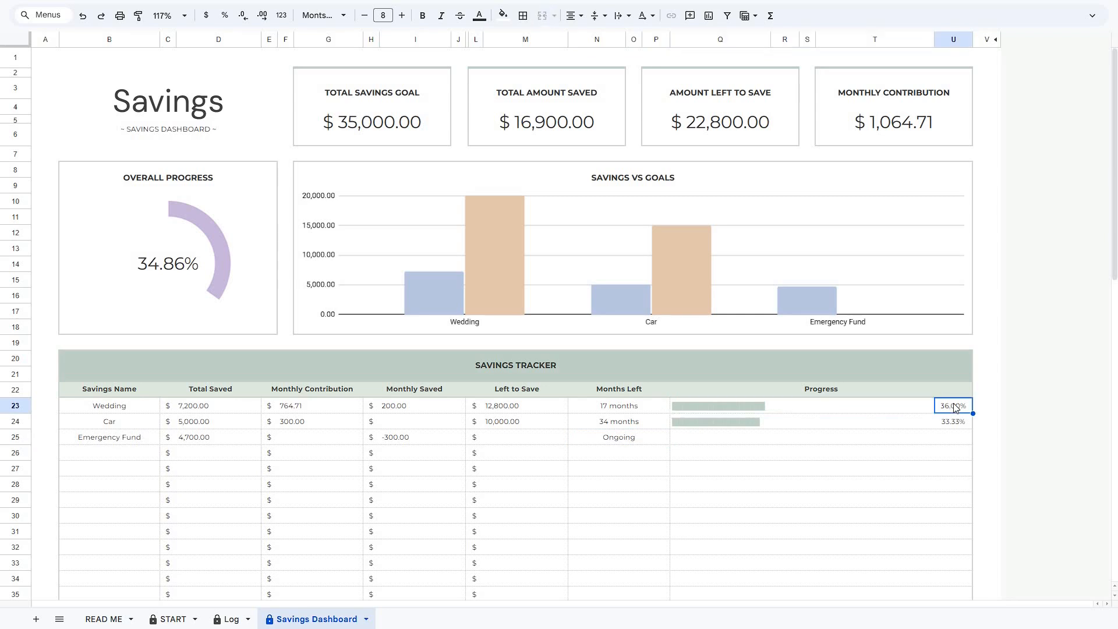
- Review the Savings vs Goals chart, the Overall Progress chart and the four summary cards on the Savings Dashboard
{"action": "left_click", "coordinate": [441, 245]}
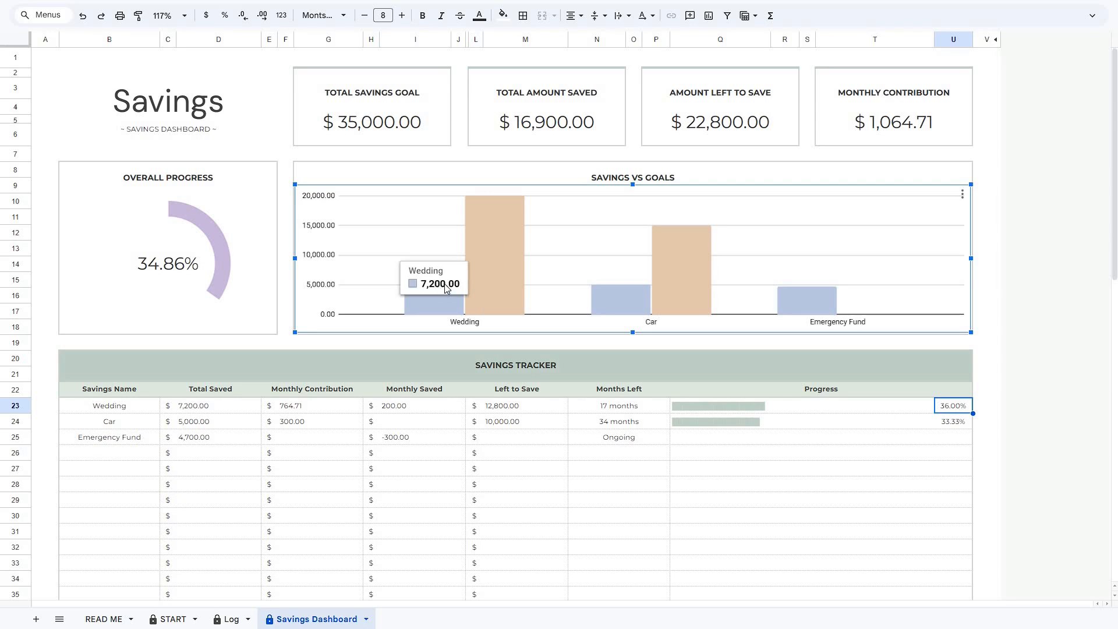
{"action": "mouse_move", "coordinate": [481, 281]}
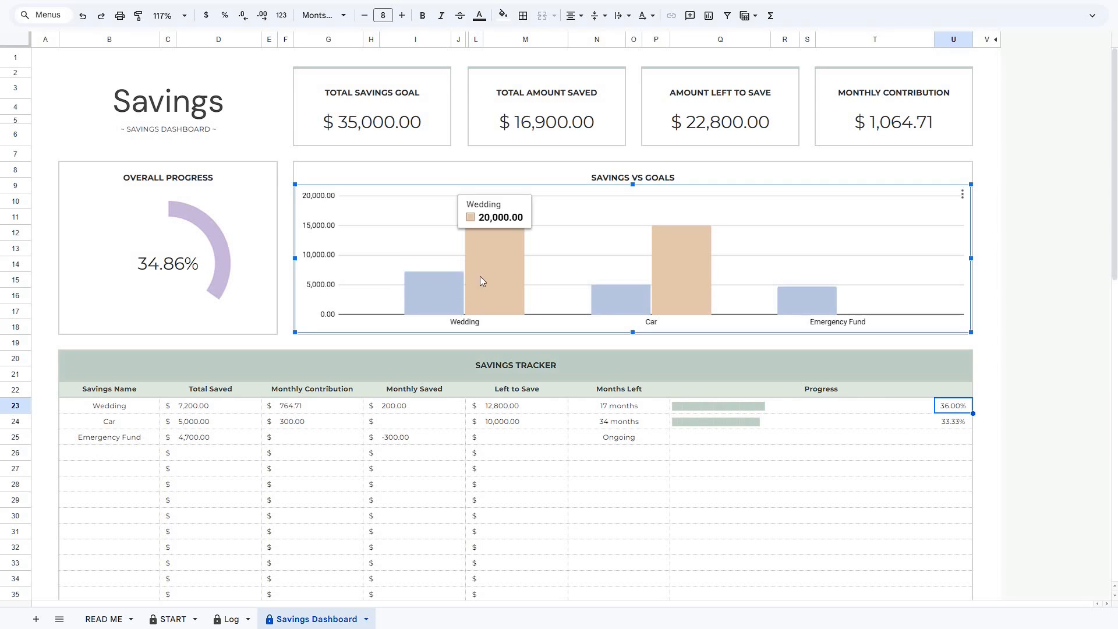
{"action": "left_click", "coordinate": [221, 244]}
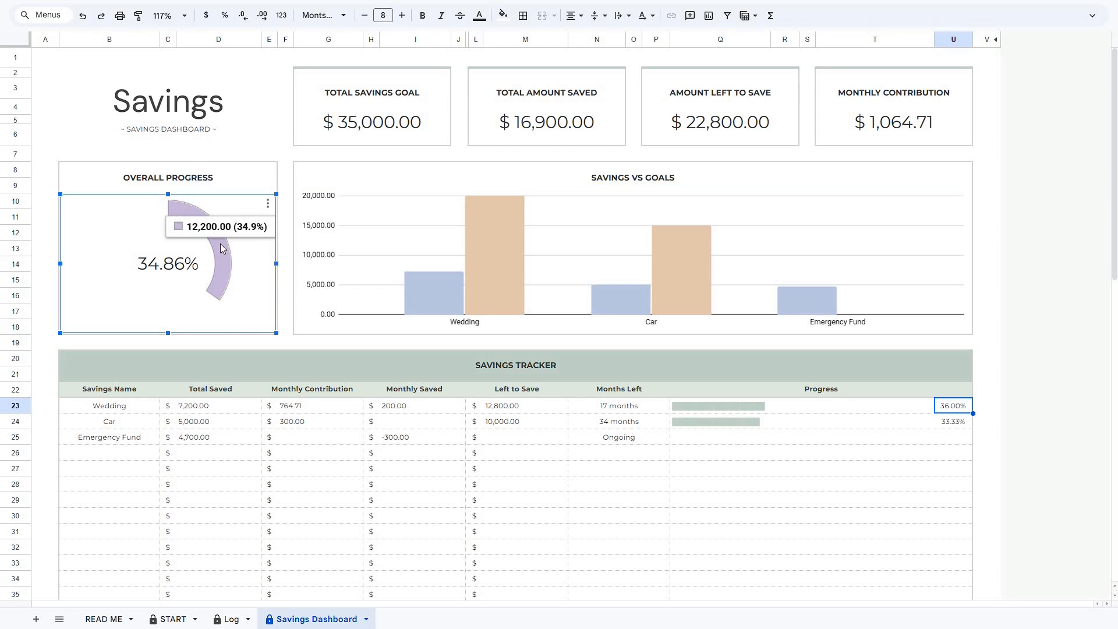
{"action": "left_click", "coordinate": [355, 127]}
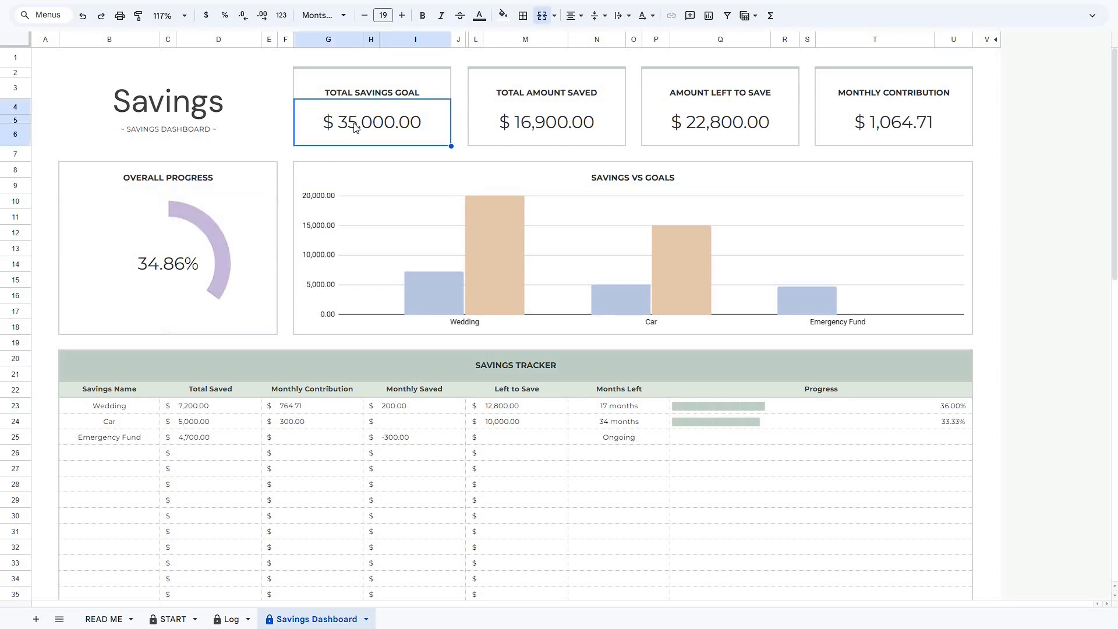
{"action": "left_click", "coordinate": [517, 127]}
{"action": "left_click", "coordinate": [672, 125]}
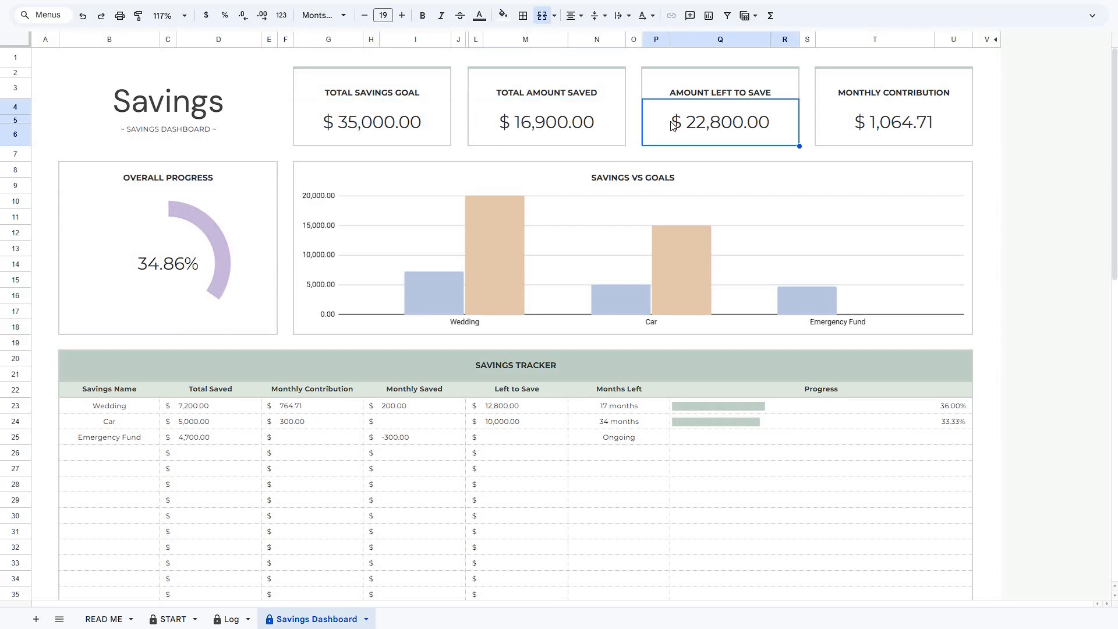
{"action": "left_click", "coordinate": [834, 121]}
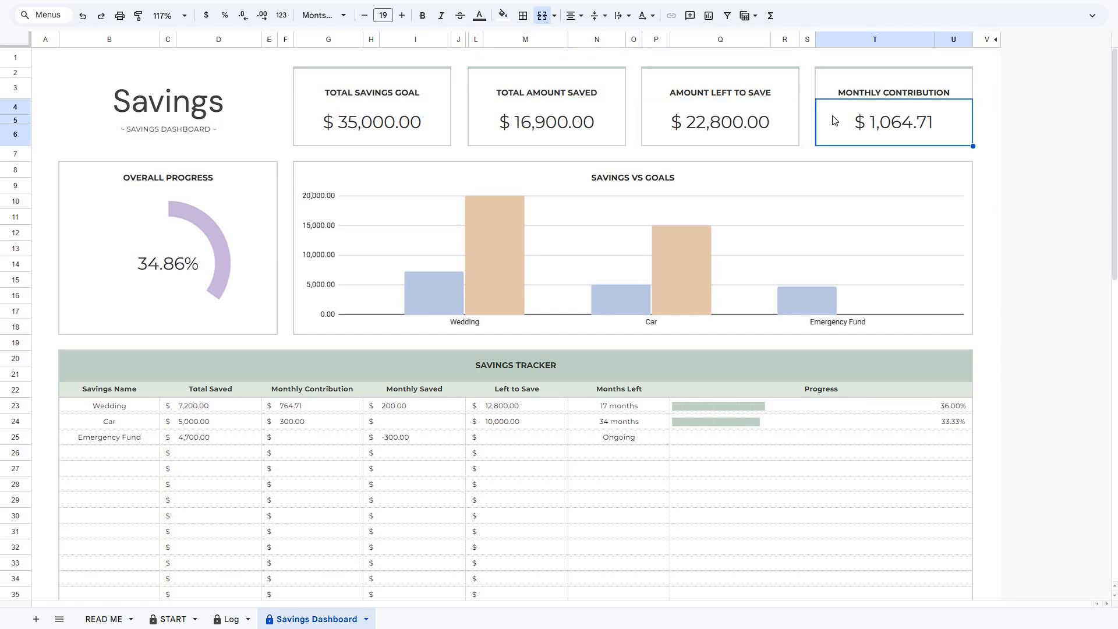